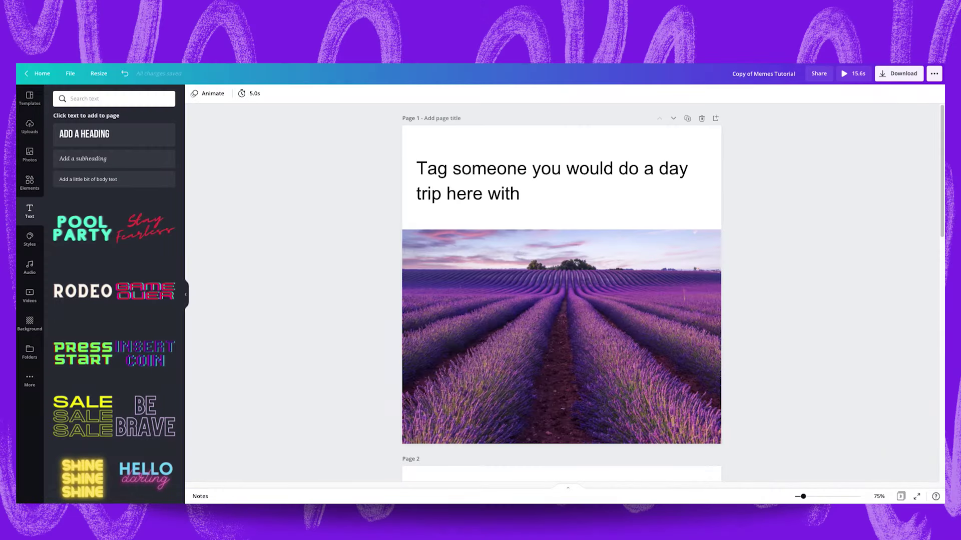
# Search the Canva home page for 'meme' and open the Meme (Square) templates.
pyautogui.scroll(-3, 685, 406)
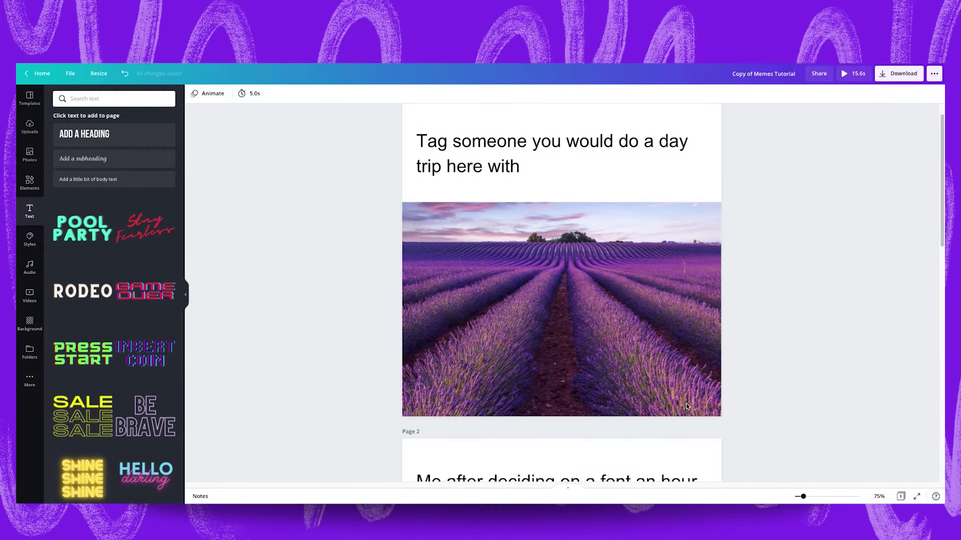
pyautogui.scroll(-3, 686, 406)
pyautogui.scroll(-8, 686, 407)
pyautogui.scroll(-3, 686, 404)
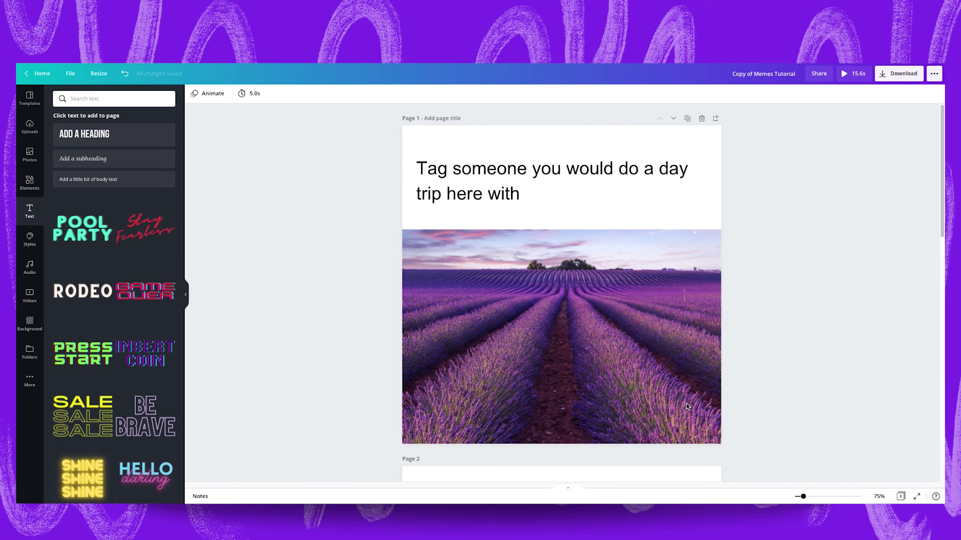
pyautogui.scroll(-6, 686, 406)
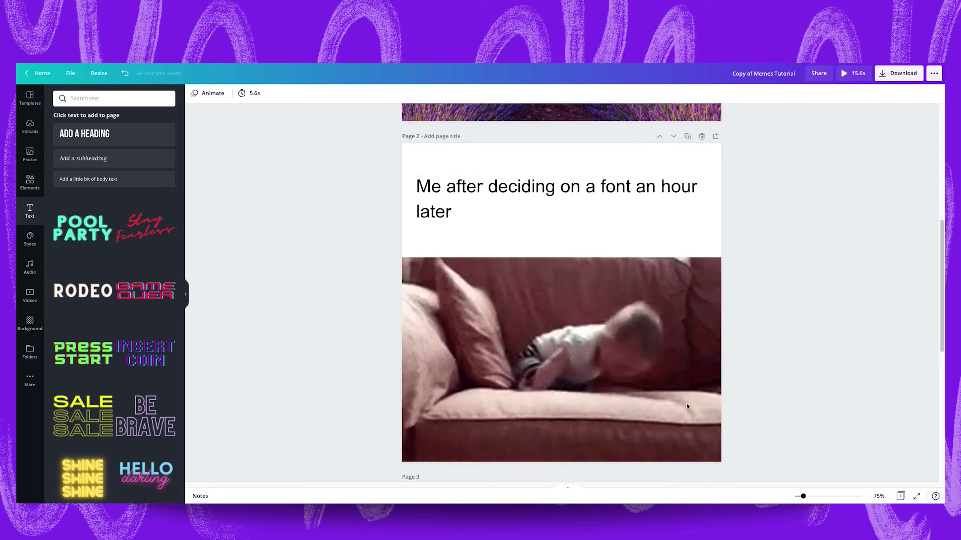
pyautogui.scroll(-6, 687, 406)
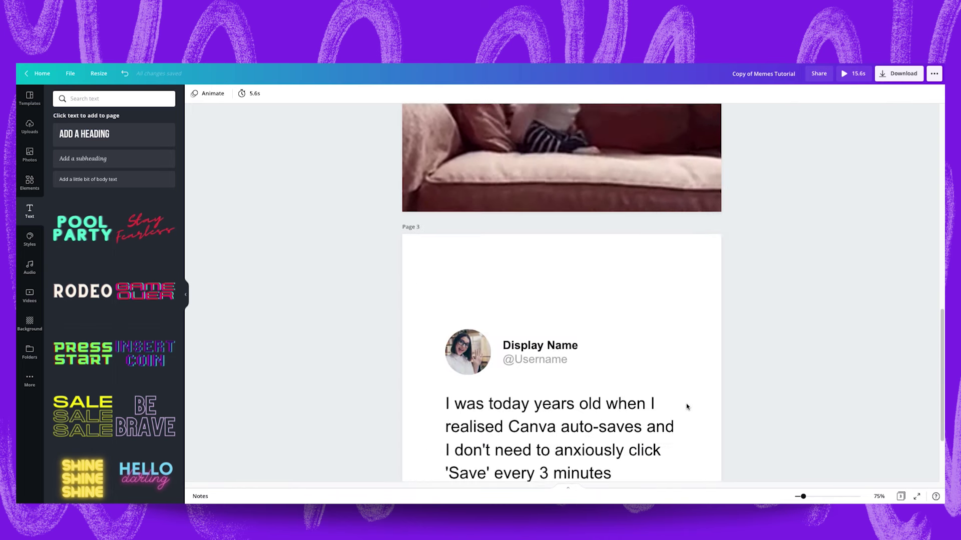
pyautogui.scroll(-1, 686, 406)
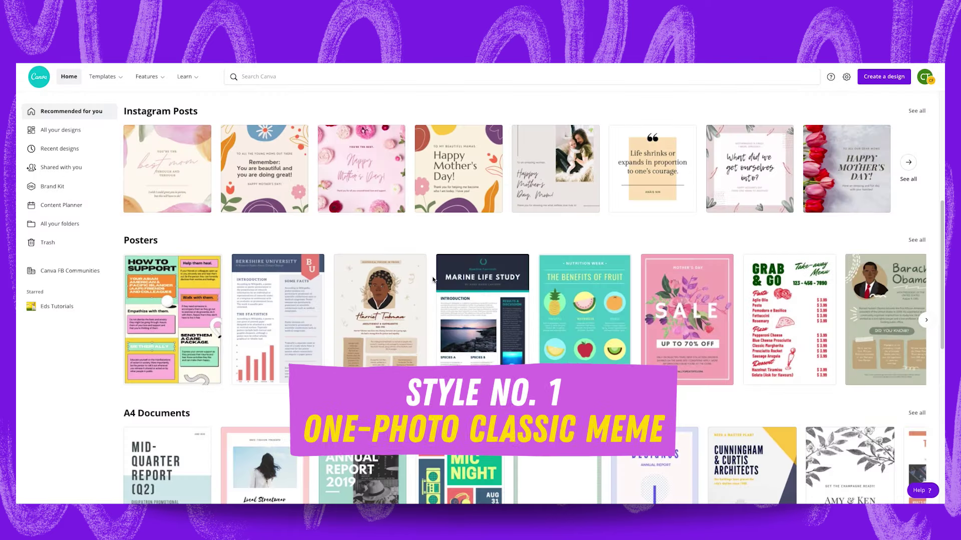
pyautogui.click(322, 75)
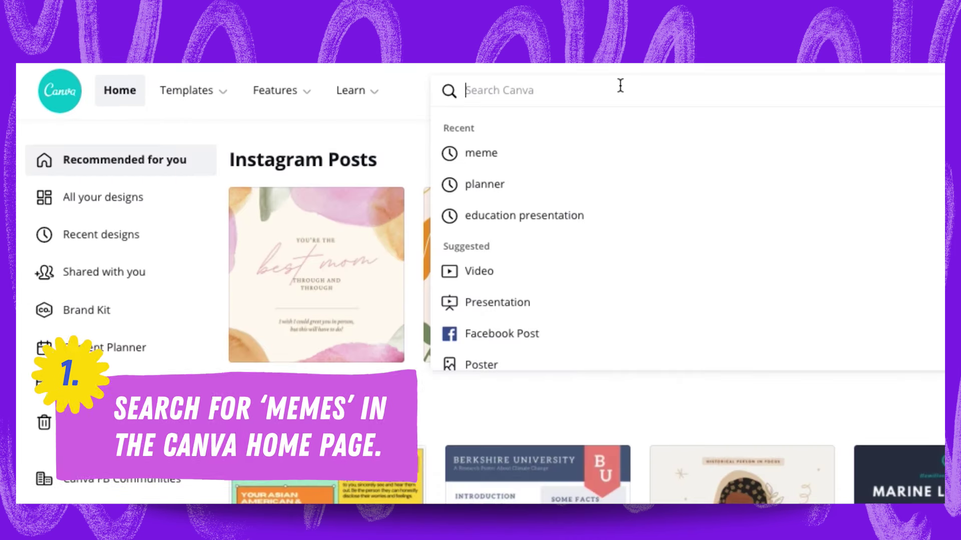
pyautogui.write('meme')
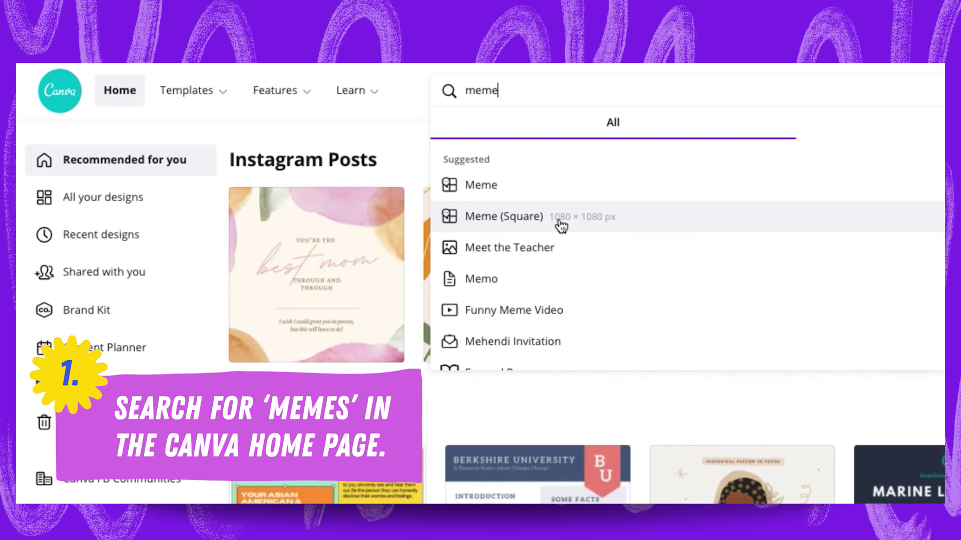
pyautogui.click(585, 223)
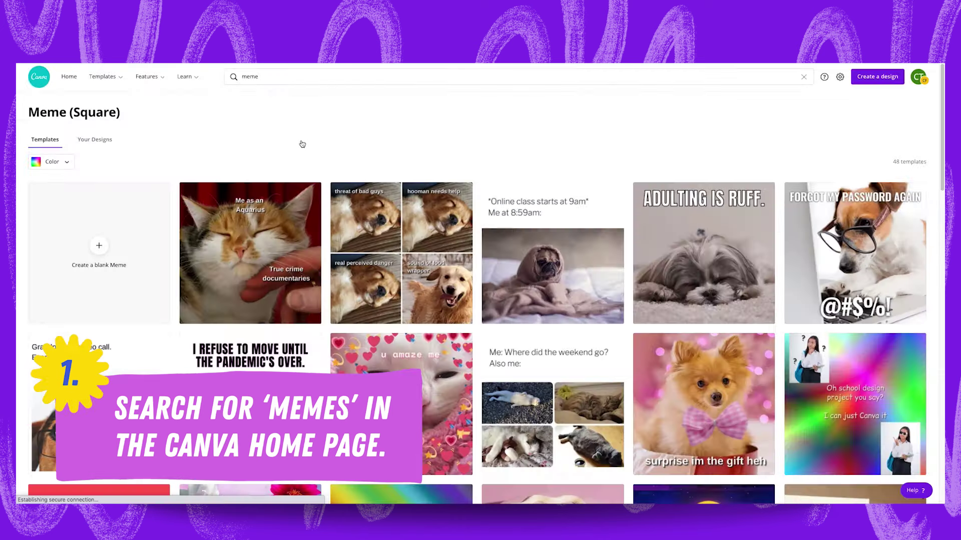
# Browse down the Meme (Square) templates to find the pug 'Online class' one.
pyautogui.scroll(-3, 303, 144)
pyautogui.scroll(-2, 302, 144)
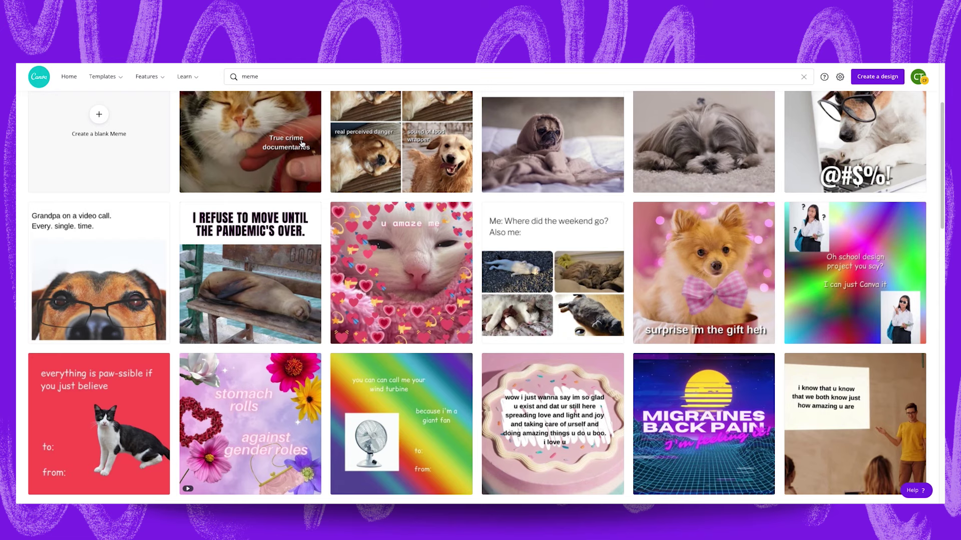
pyautogui.scroll(-6, 535, 179)
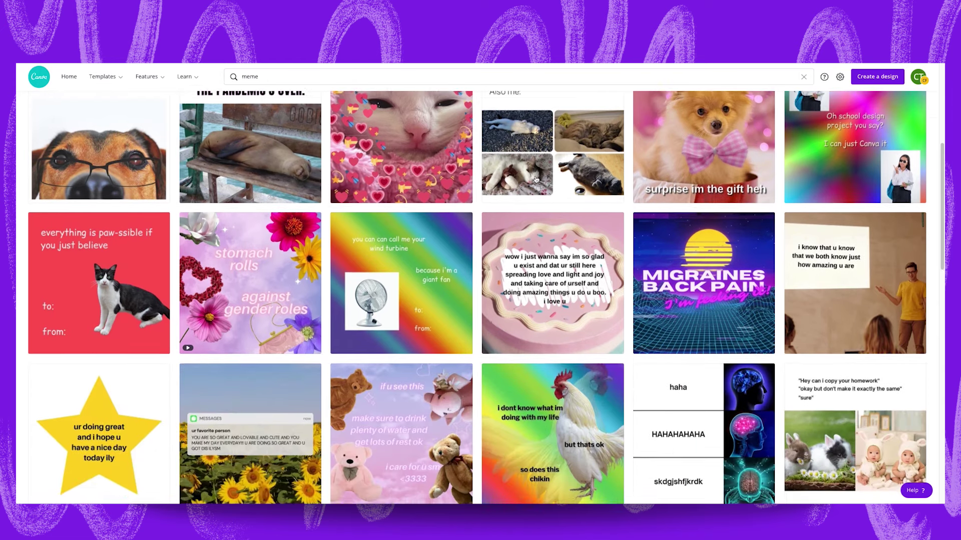
pyautogui.scroll(-4, 682, 270)
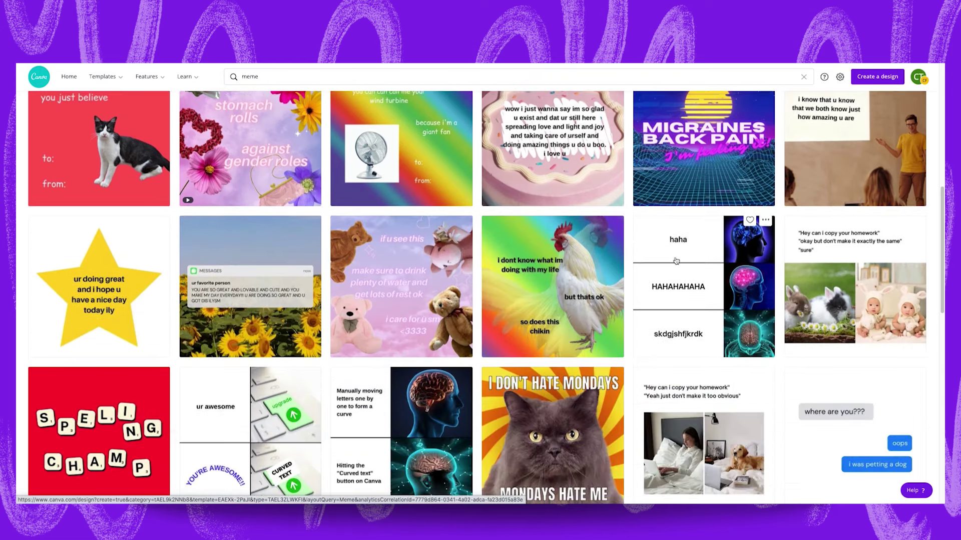
pyautogui.scroll(-4, 675, 286)
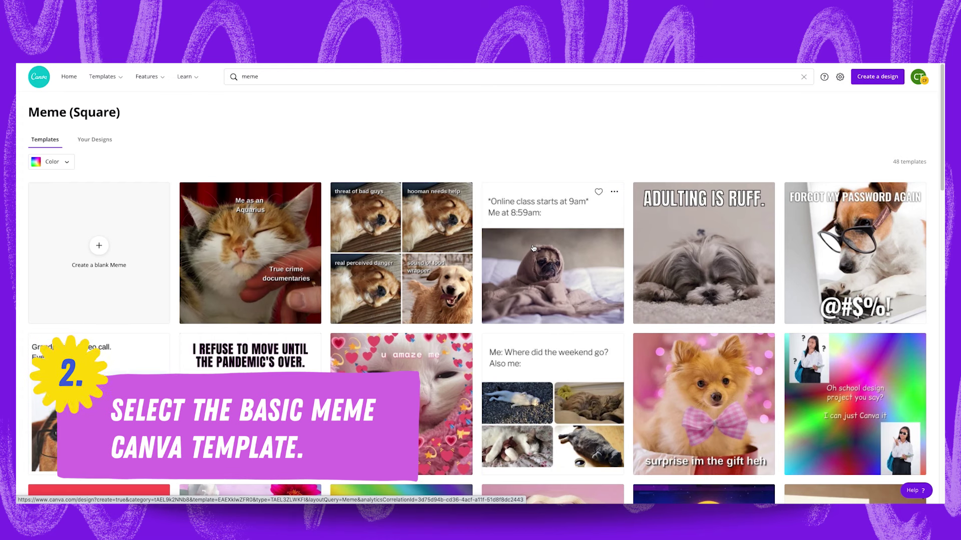
# Start from the pug 'Online class' template and set its caption to Arialle, not bold.
pyautogui.click(533, 247)
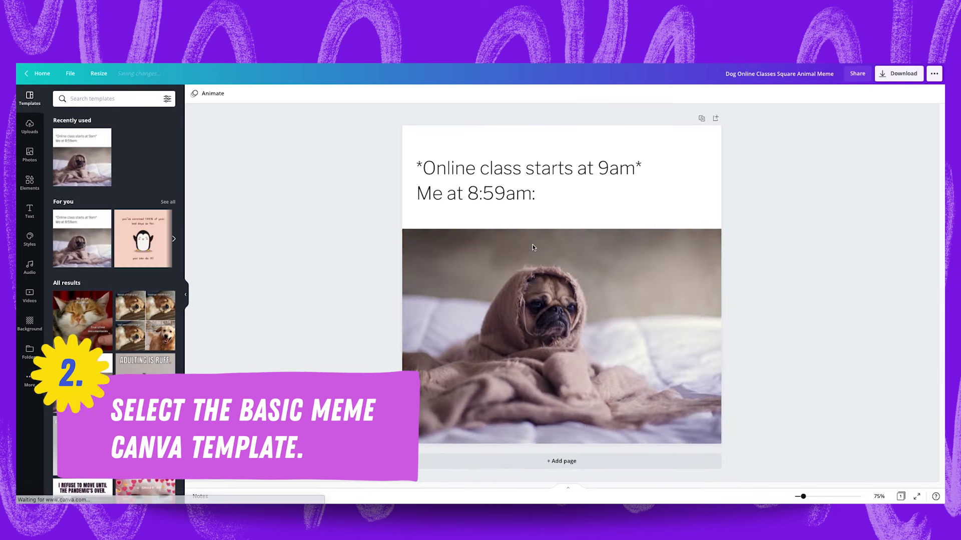
pyautogui.click(500, 182)
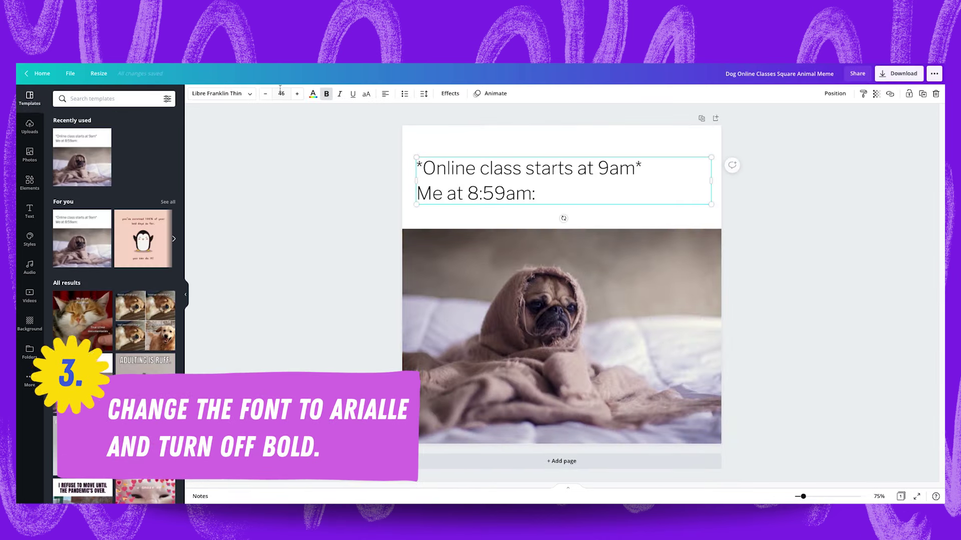
pyautogui.click(250, 95)
pyautogui.write('arialle')
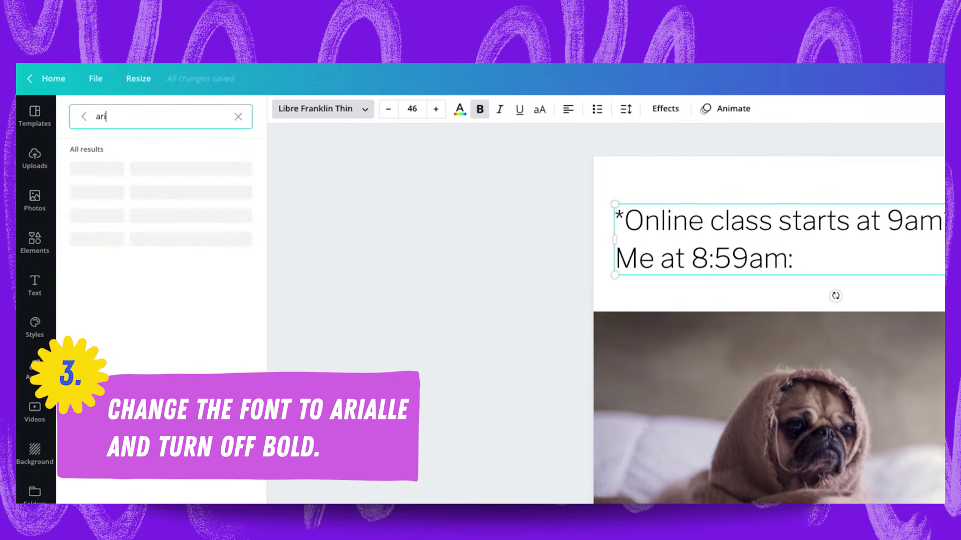
pyautogui.click(150, 164)
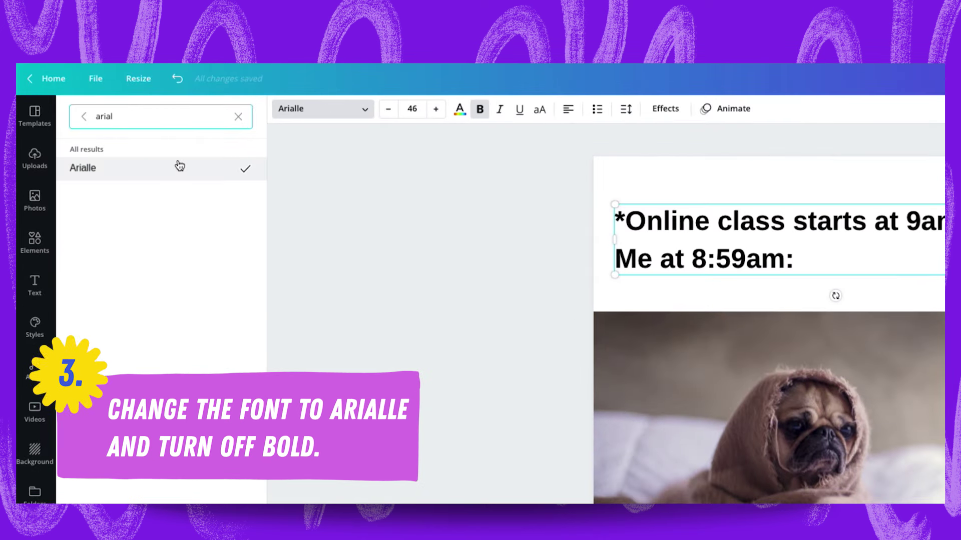
pyautogui.click(574, 324)
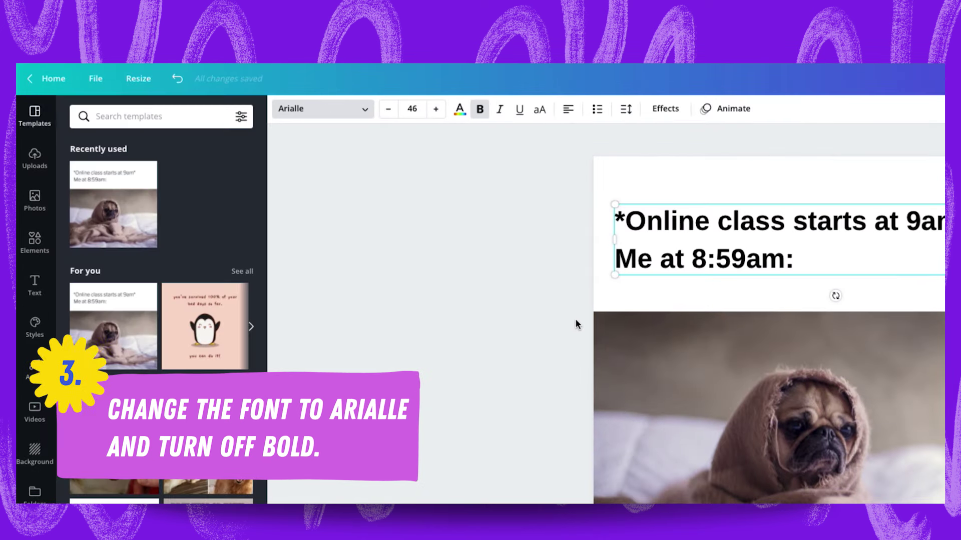
pyautogui.click(480, 109)
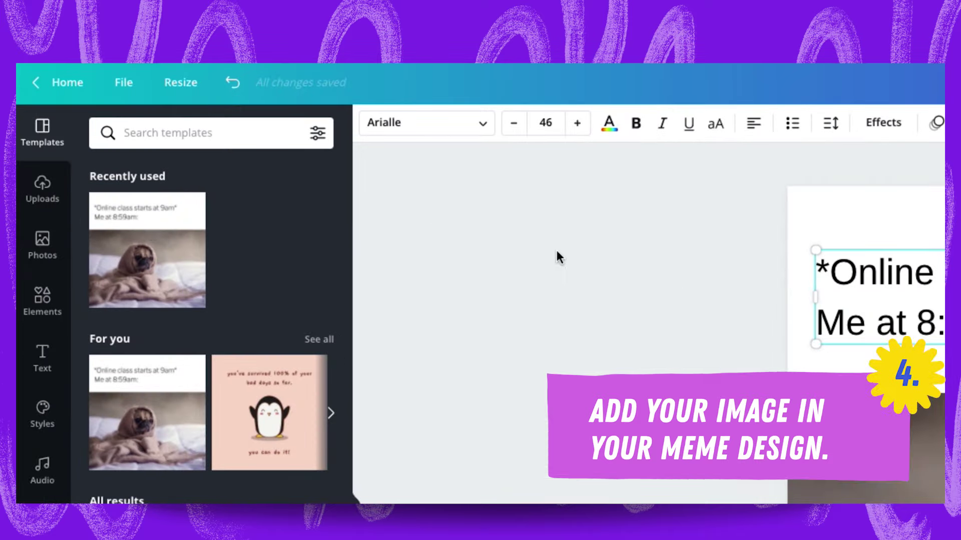
# Add a lavender-field photo from a 'lavender' search and delete the pug image.
pyautogui.click(55, 241)
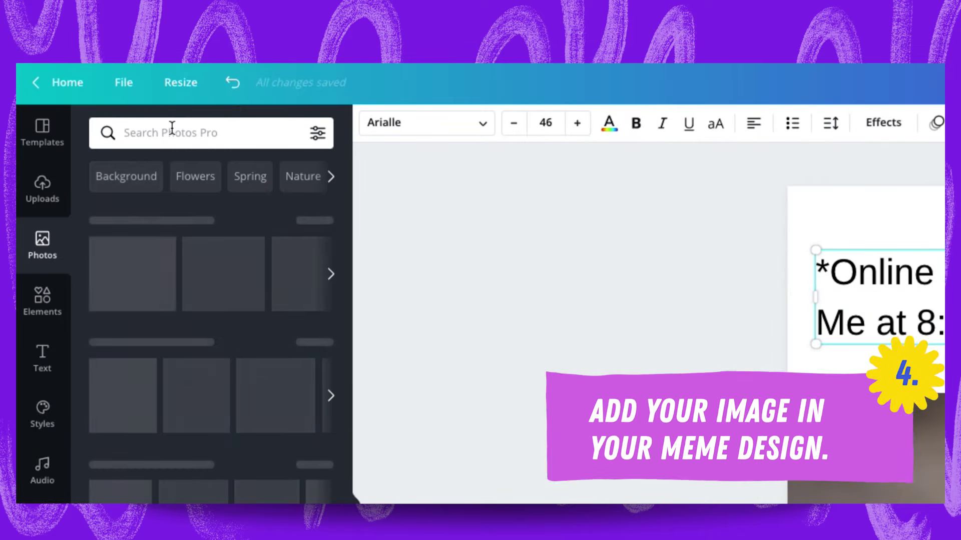
pyautogui.click(171, 128)
pyautogui.write('lavender')
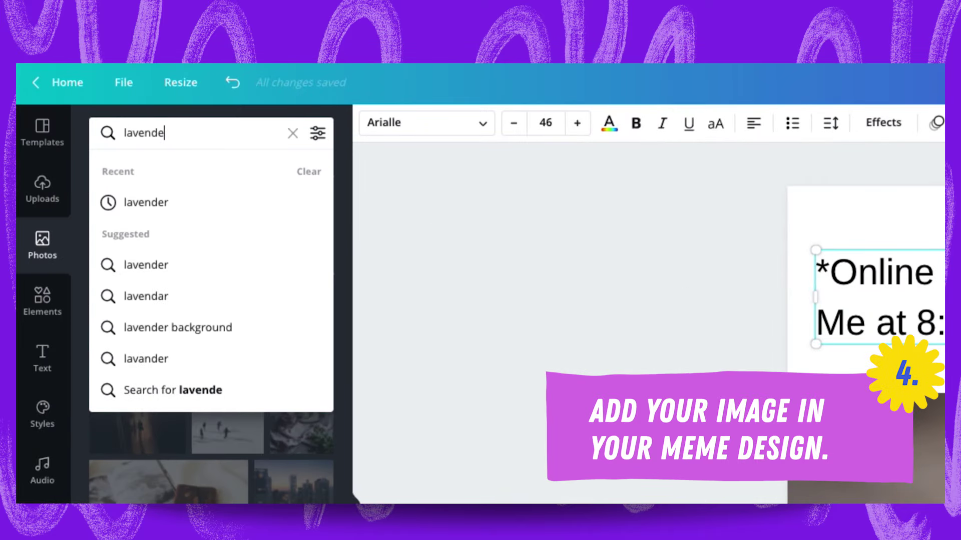
pyautogui.press('Return')
pyautogui.scroll(-5, 114, 300)
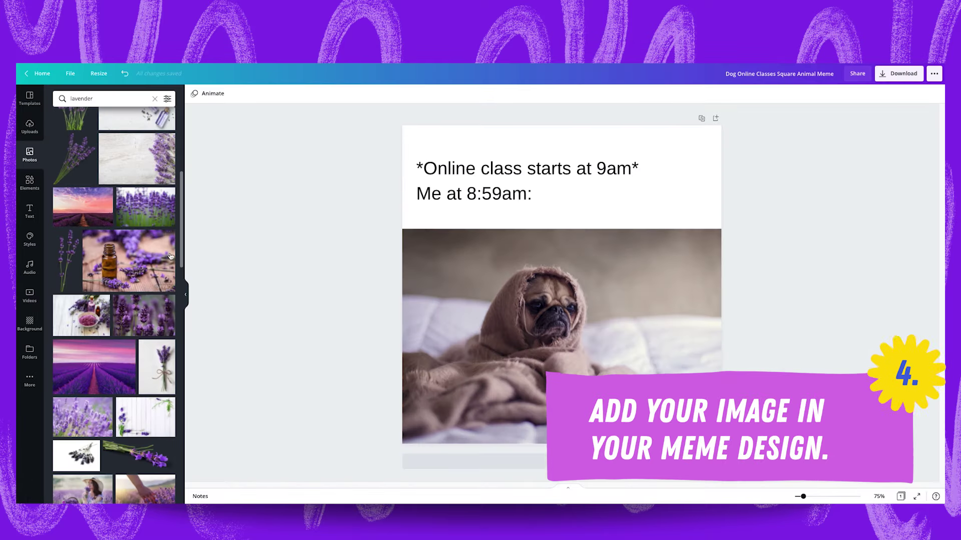
pyautogui.click(100, 364)
pyautogui.click(479, 380)
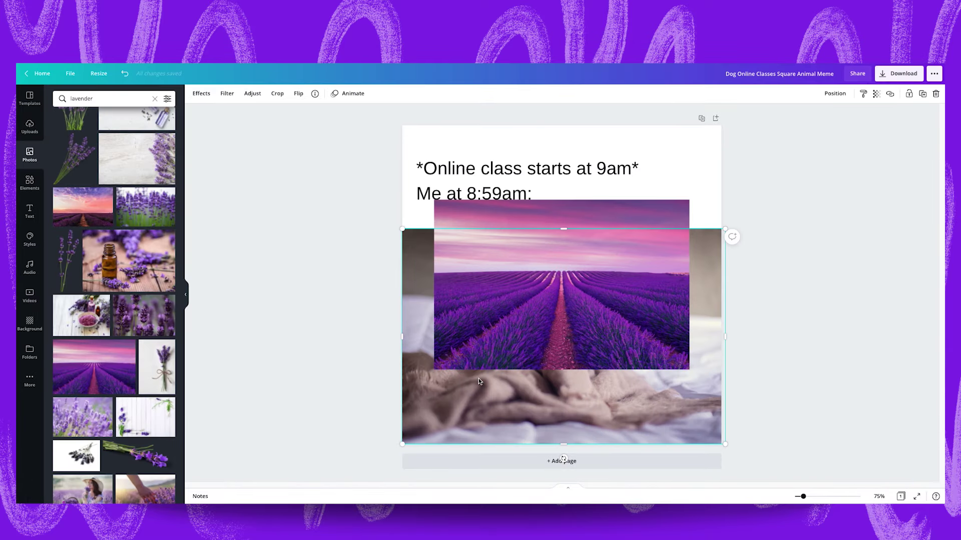
pyautogui.press('Delete')
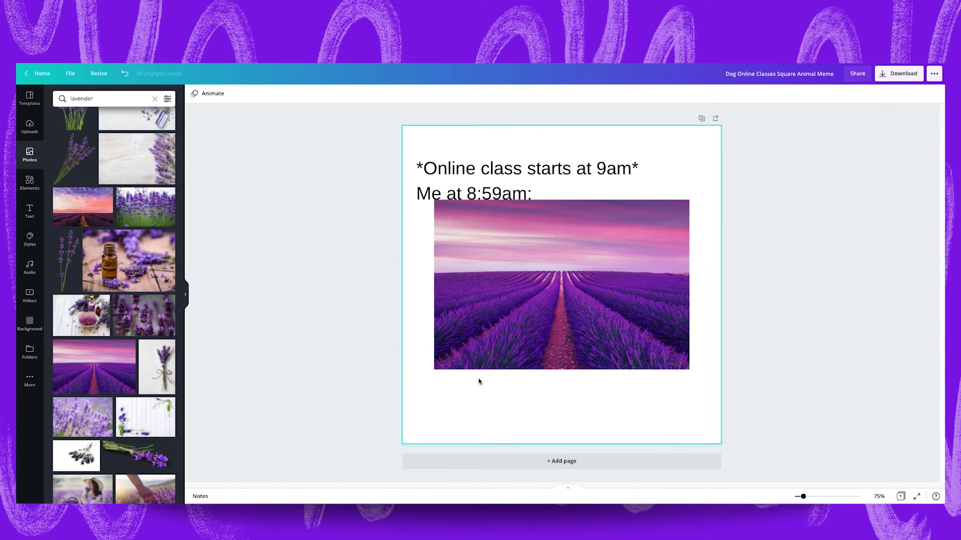
# Move and enlarge the lavender photo to span the page width, then adjust its crop.
pyautogui.moveTo(501, 291); pyautogui.dragTo(468, 321)
pyautogui.moveTo(656, 400); pyautogui.dragTo(715, 453)
pyautogui.doubleClick(547, 351)
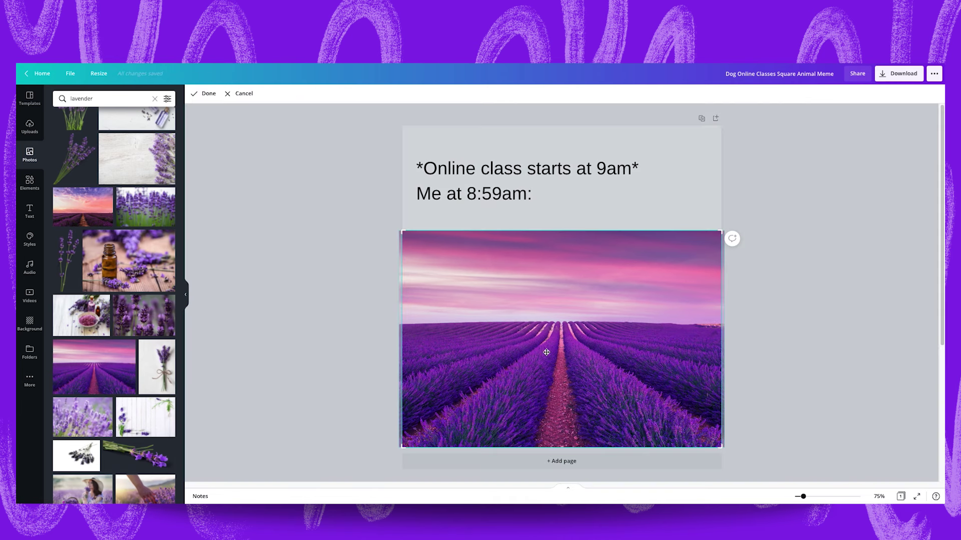
pyautogui.moveTo(545, 351); pyautogui.dragTo(574, 335)
pyautogui.click(755, 348)
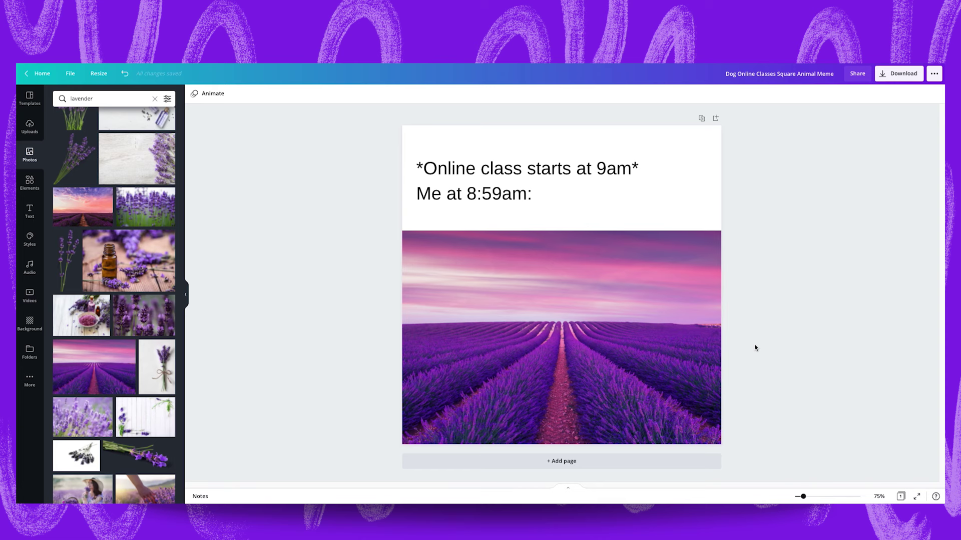
# Rewrite the caption as 'Tag someone you would do a day trip here with'.
pyautogui.doubleClick(527, 176)
pyautogui.write('Tag someone you would do a day ')
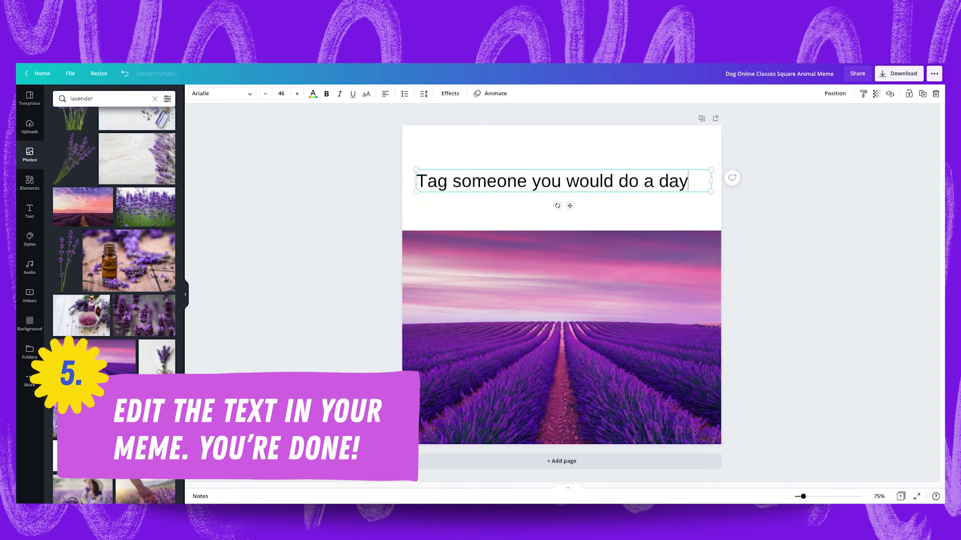
pyautogui.write('trip here with')
pyautogui.click(750, 292)
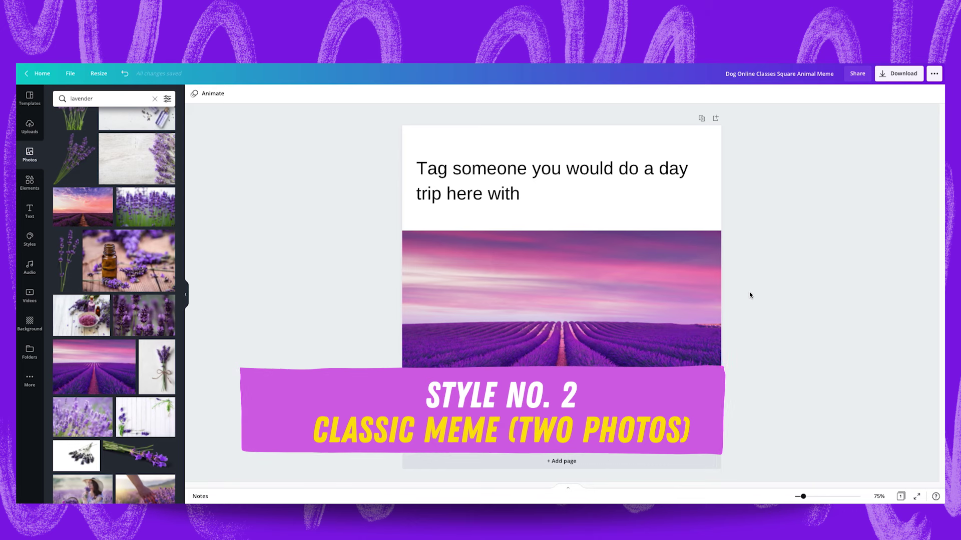
# Add a grid element from an elements search for 'grid', resize it and move it left.
pyautogui.click(30, 183)
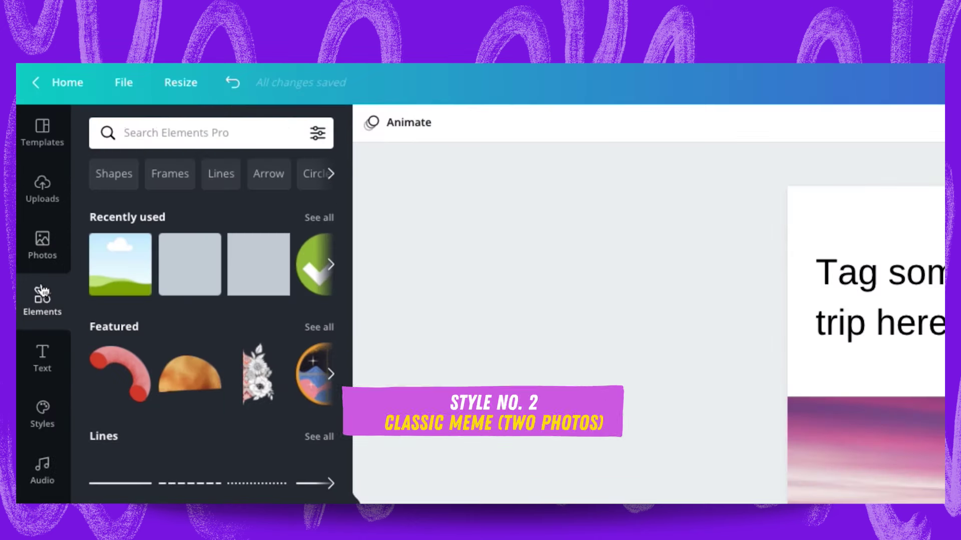
pyautogui.click(157, 136)
pyautogui.write('grid')
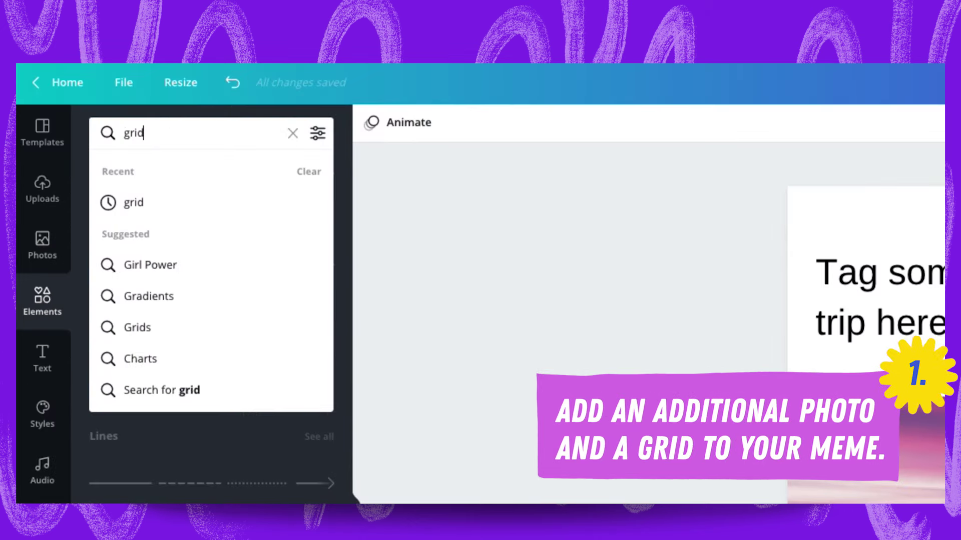
pyautogui.click(144, 202)
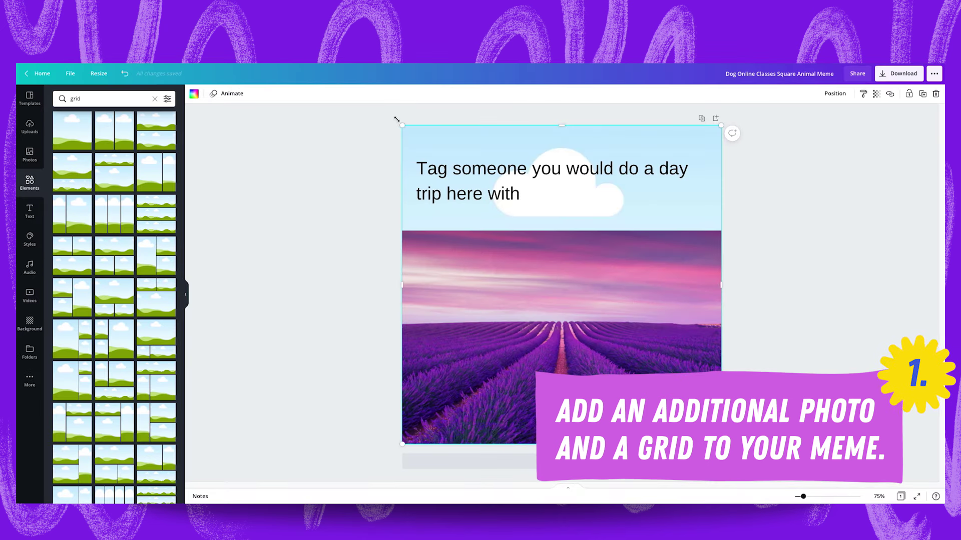
pyautogui.moveTo(396, 119); pyautogui.dragTo(532, 258)
pyautogui.click(821, 95)
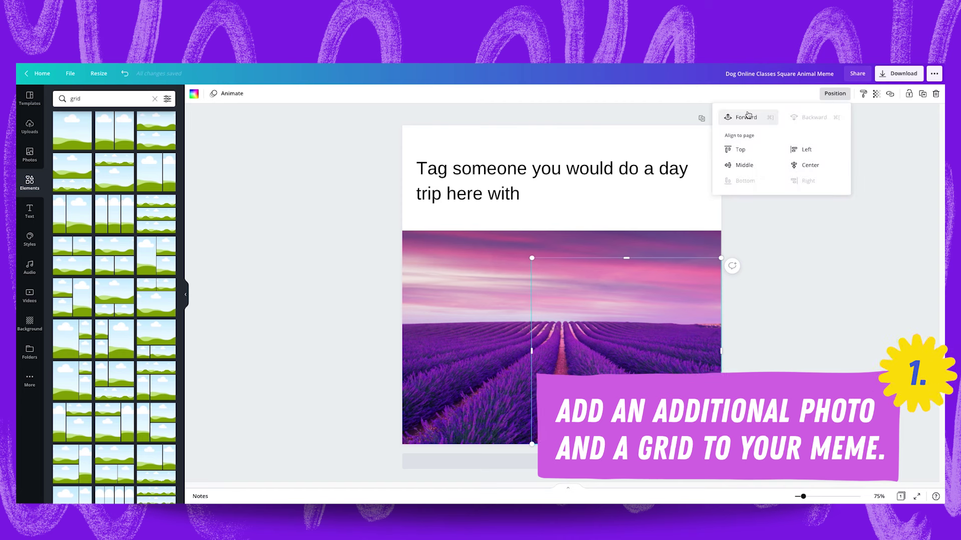
pyautogui.moveTo(644, 327); pyautogui.dragTo(607, 308)
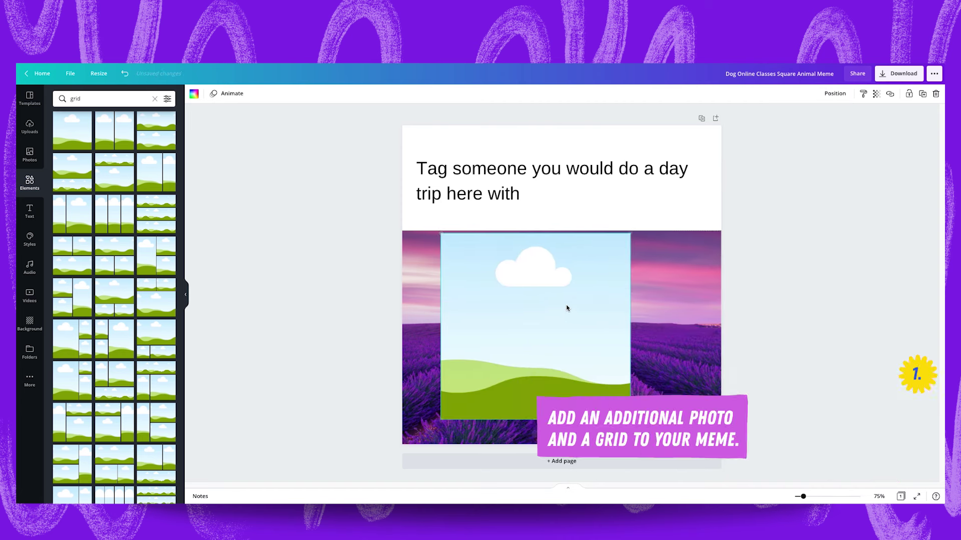
# Drop the lavender photo into the grid cell and place a duplicate to its right.
pyautogui.click(691, 307)
pyautogui.moveTo(691, 307); pyautogui.dragTo(497, 308)
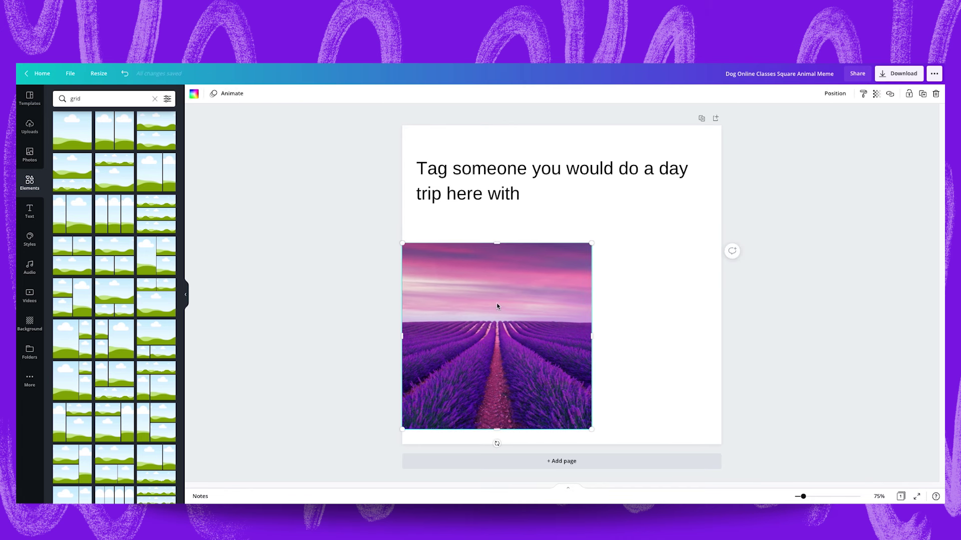
pyautogui.hotkey('ctrl', 'd')
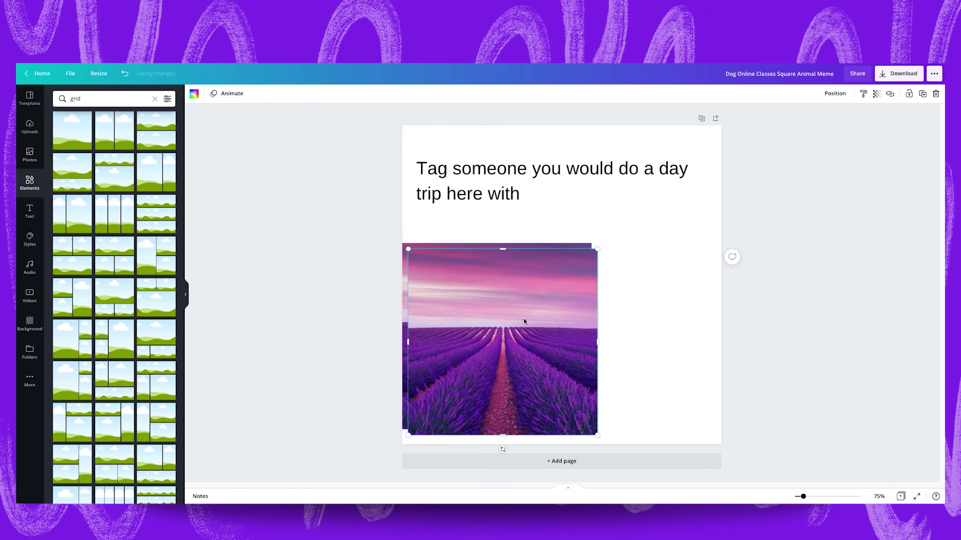
pyautogui.moveTo(526, 317); pyautogui.dragTo(716, 311)
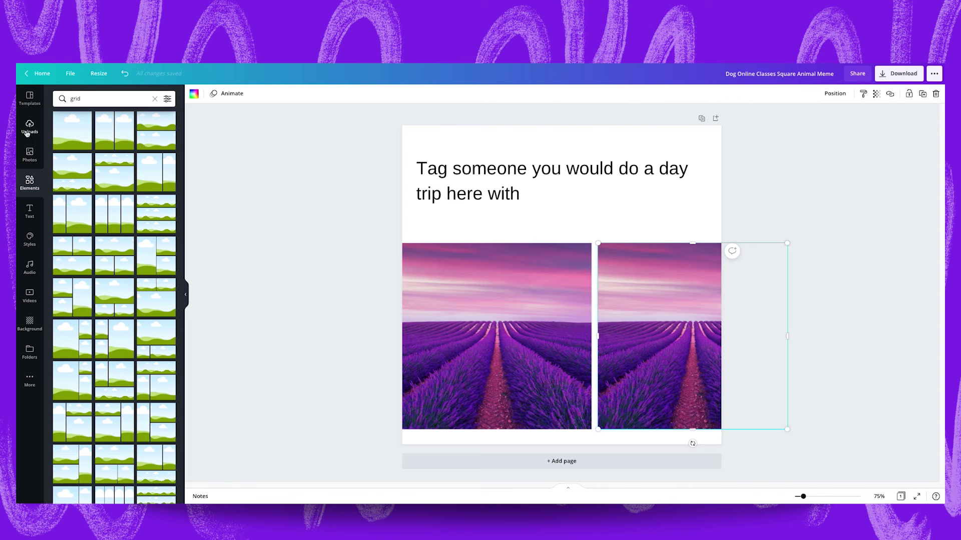
# Replace the right-hand photo with a stock photo of a woman in a lavender field.
pyautogui.click(30, 152)
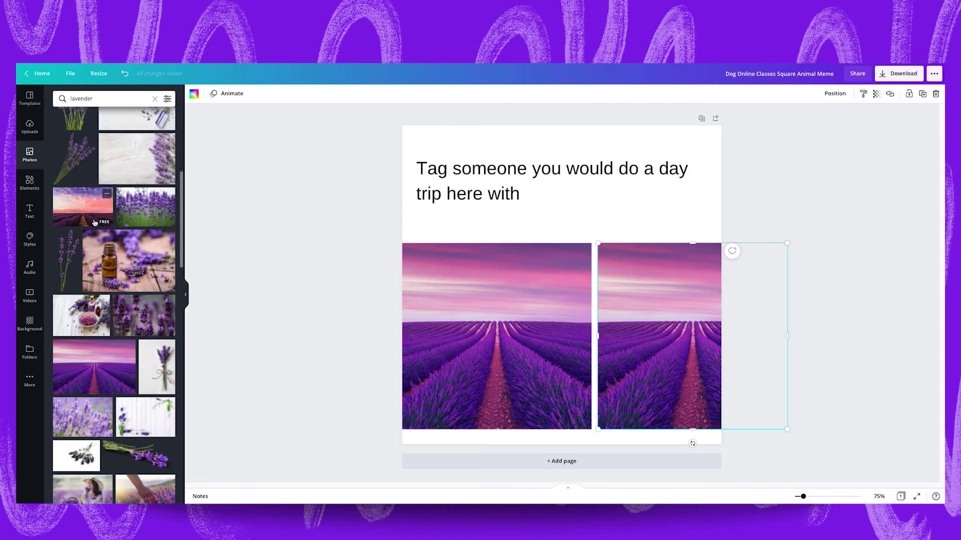
pyautogui.scroll(-4, 114, 281)
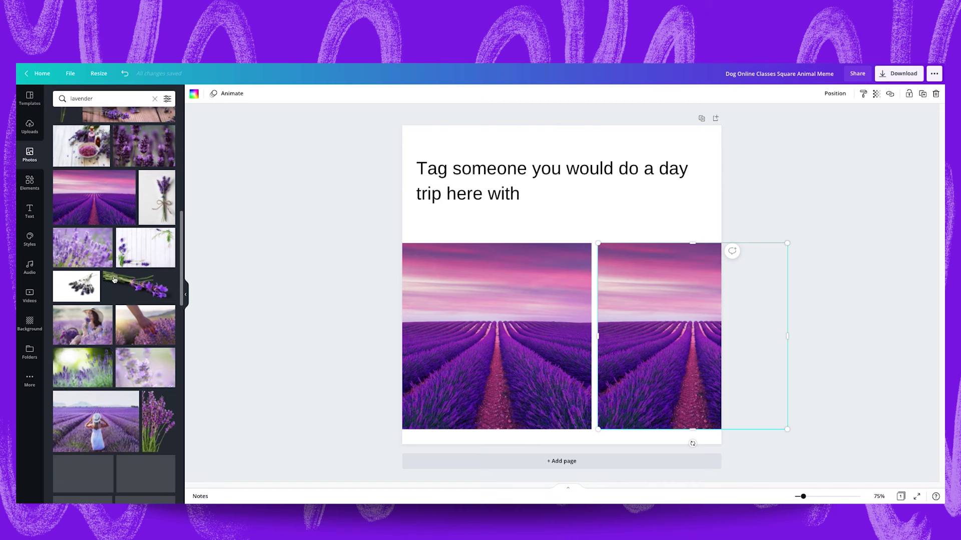
pyautogui.click(111, 404)
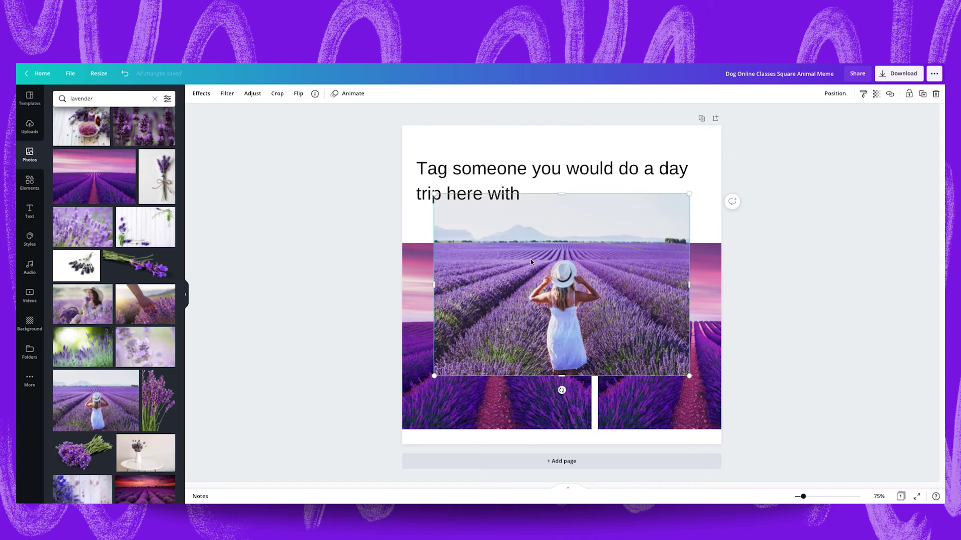
pyautogui.moveTo(531, 259); pyautogui.dragTo(731, 313)
pyautogui.click(802, 311)
# Centre the two-photo grid horizontally on the page.
pyautogui.click(454, 353)
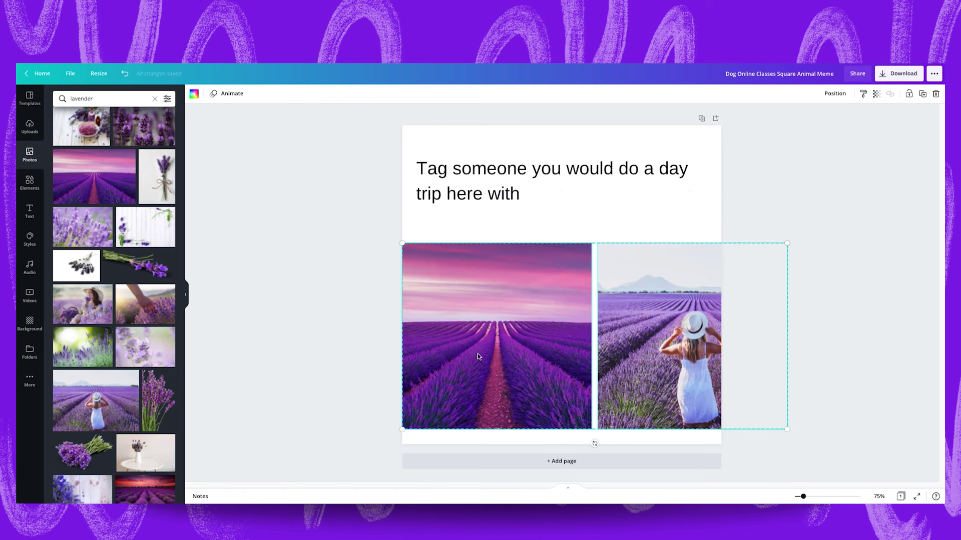
pyautogui.moveTo(477, 353); pyautogui.dragTo(445, 354)
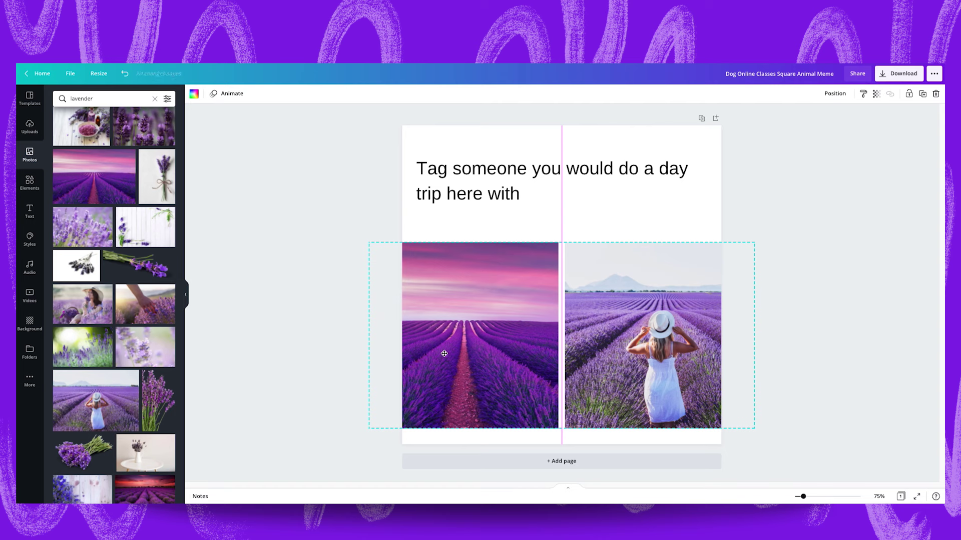
pyautogui.moveTo(444, 354); pyautogui.dragTo(444, 352)
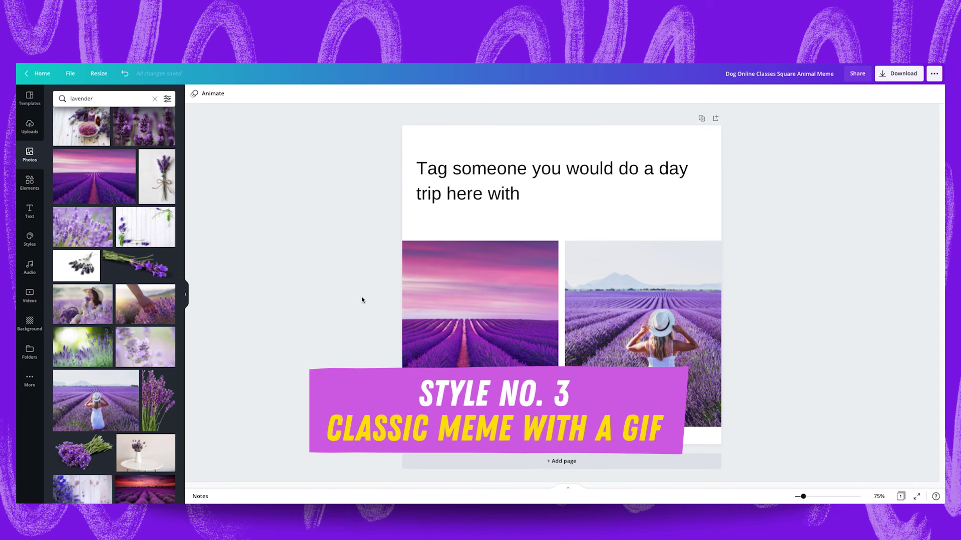
# Duplicate the page and delete both lavender photos from page 2, leaving only the caption.
pyautogui.click(702, 119)
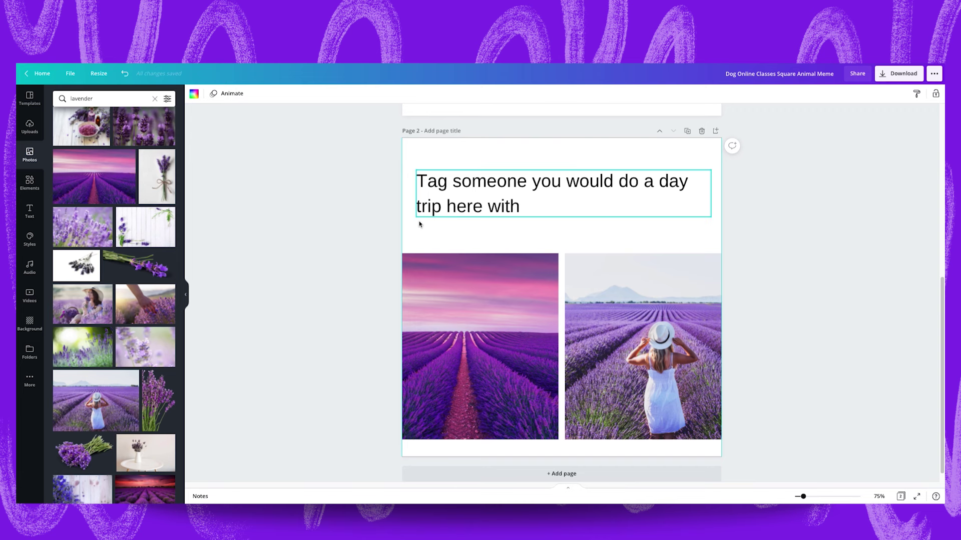
pyautogui.moveTo(410, 242); pyautogui.dragTo(670, 410)
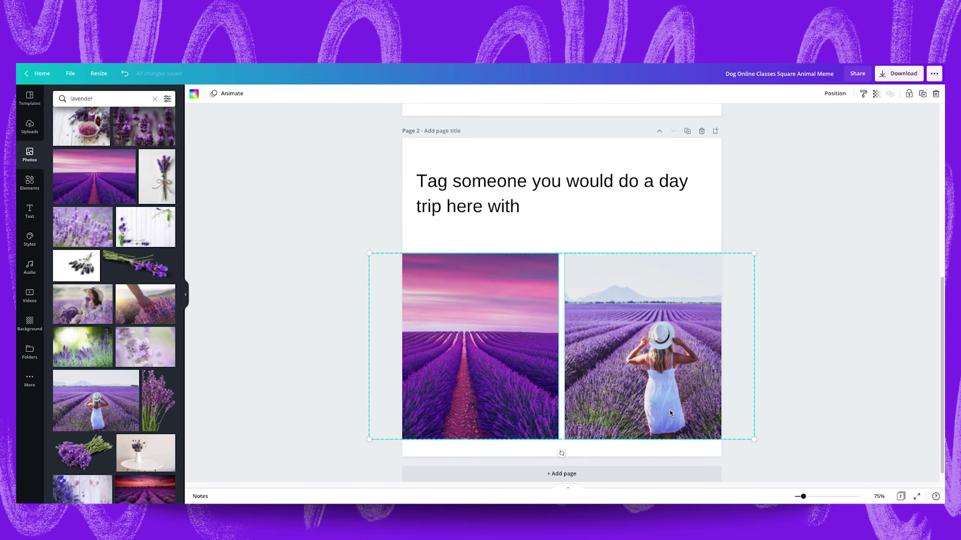
pyautogui.press('Delete')
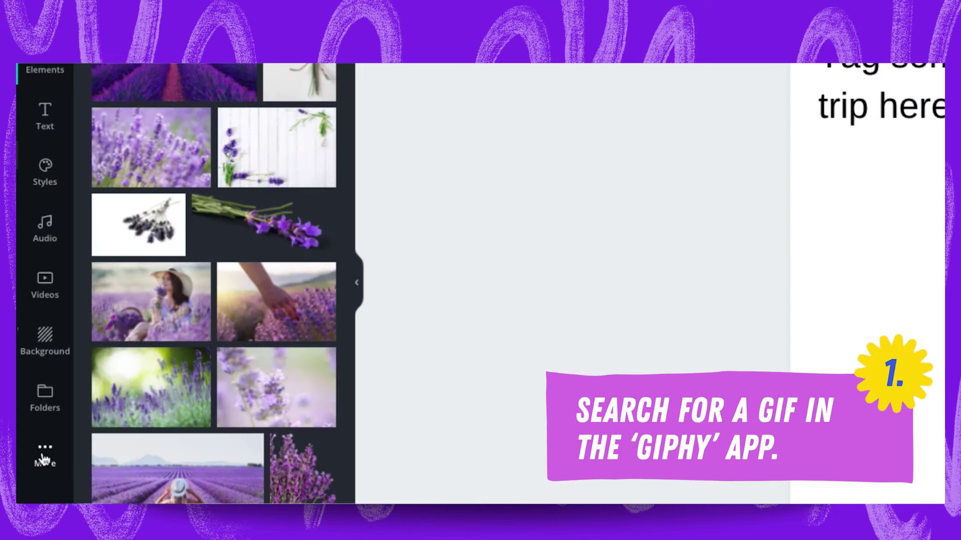
pyautogui.click(29, 381)
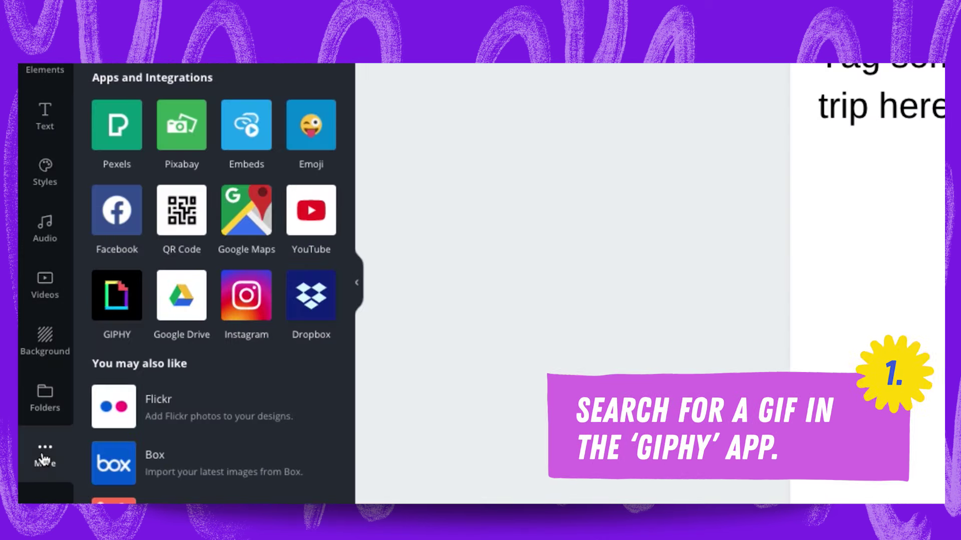
# Add the baby-on-couch GIF from a GIPHY 'tired' search, stretched to fill the page below the caption.
pyautogui.click(118, 303)
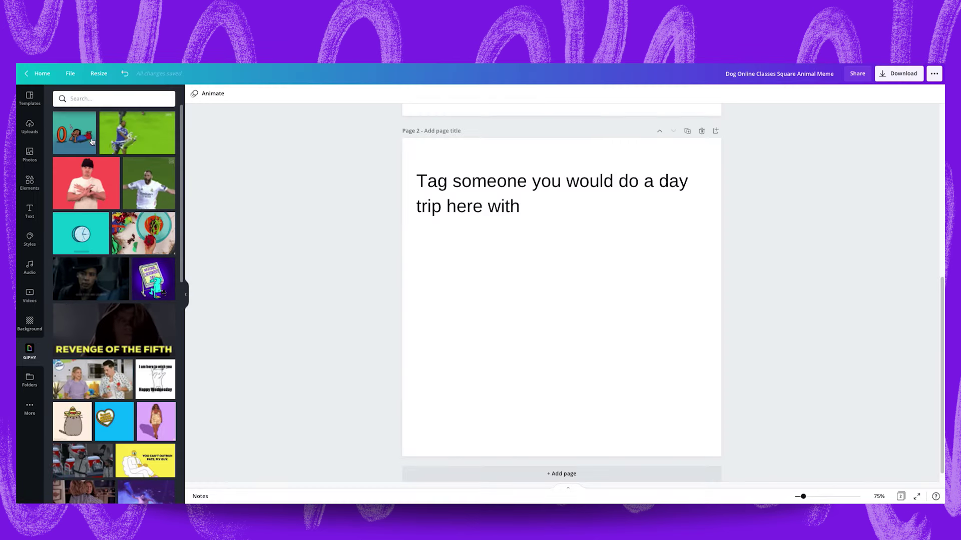
pyautogui.click(90, 100)
pyautogui.write('tired')
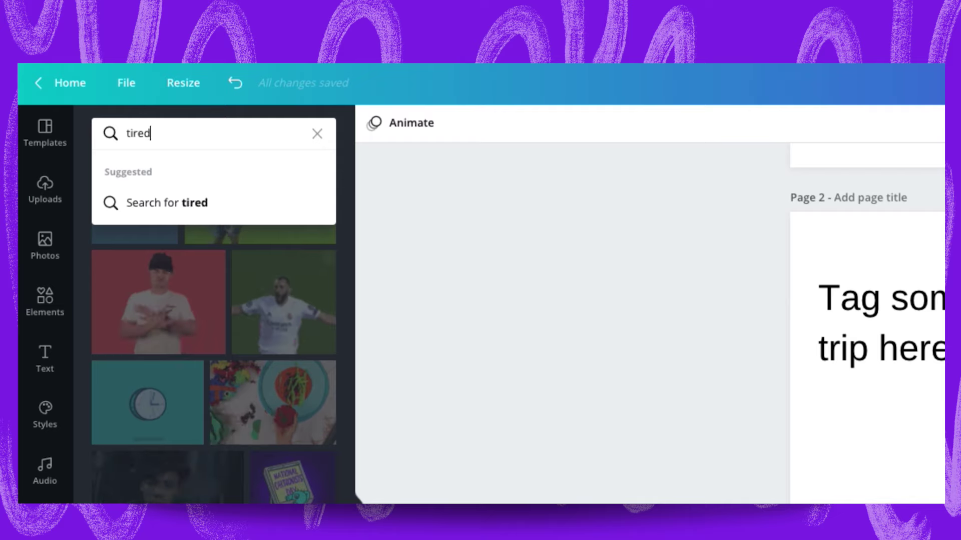
pyautogui.press('Return')
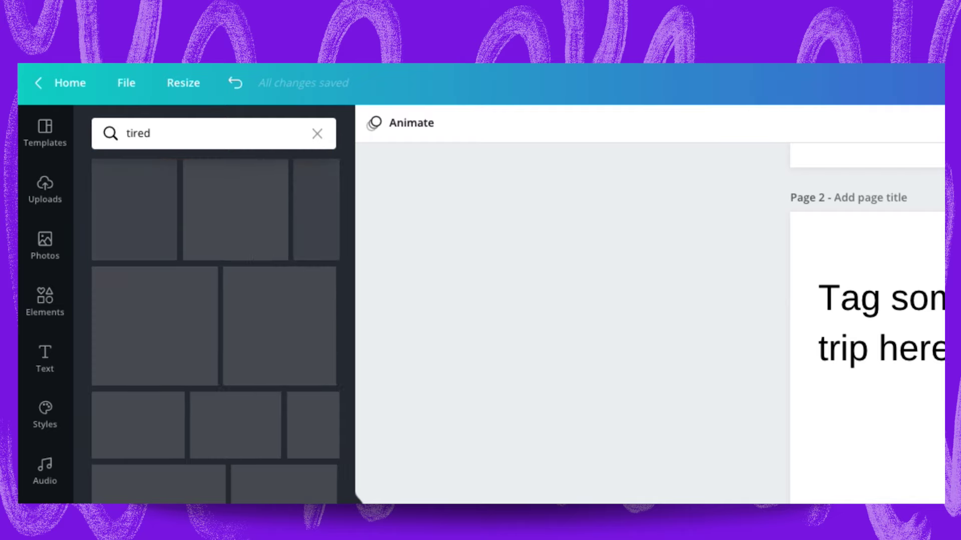
pyautogui.click(159, 485)
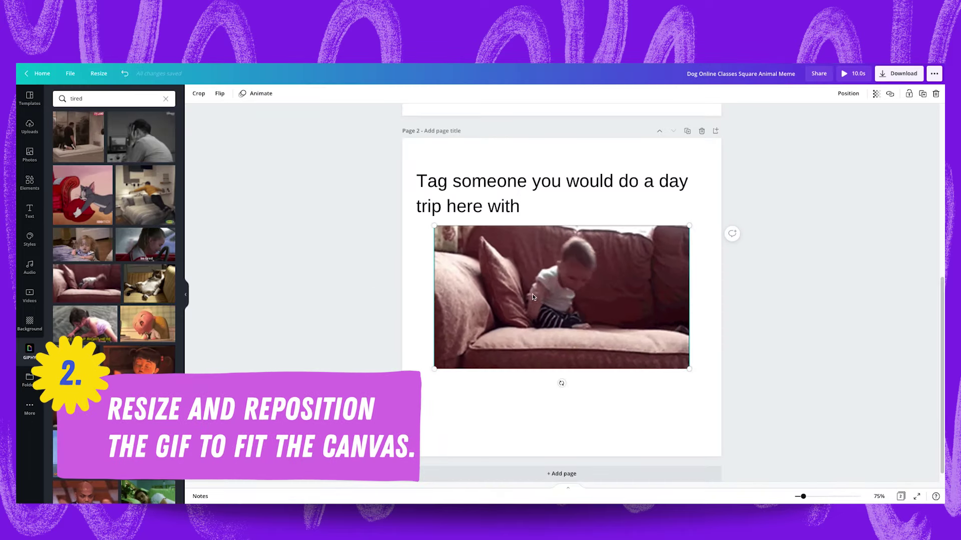
pyautogui.moveTo(530, 294); pyautogui.dragTo(498, 324)
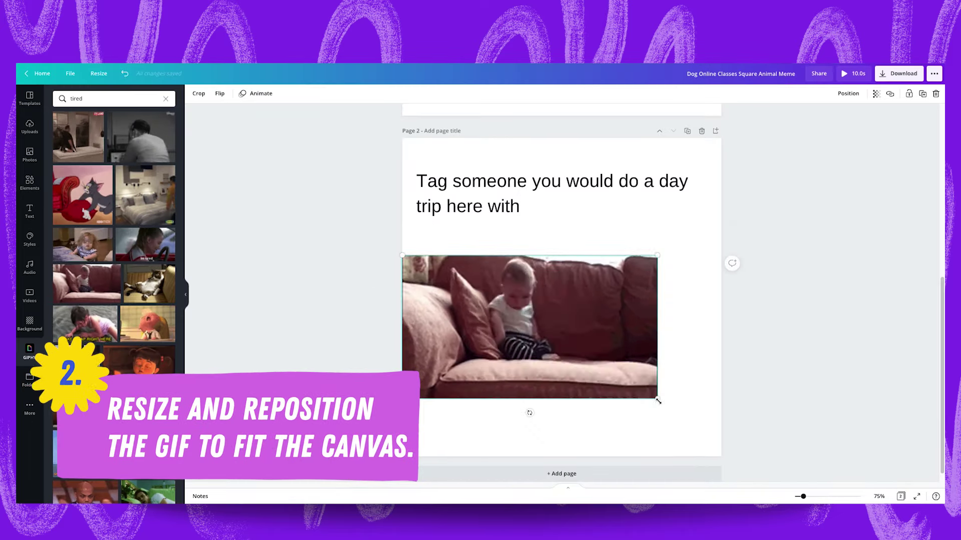
pyautogui.moveTo(656, 399); pyautogui.dragTo(707, 459)
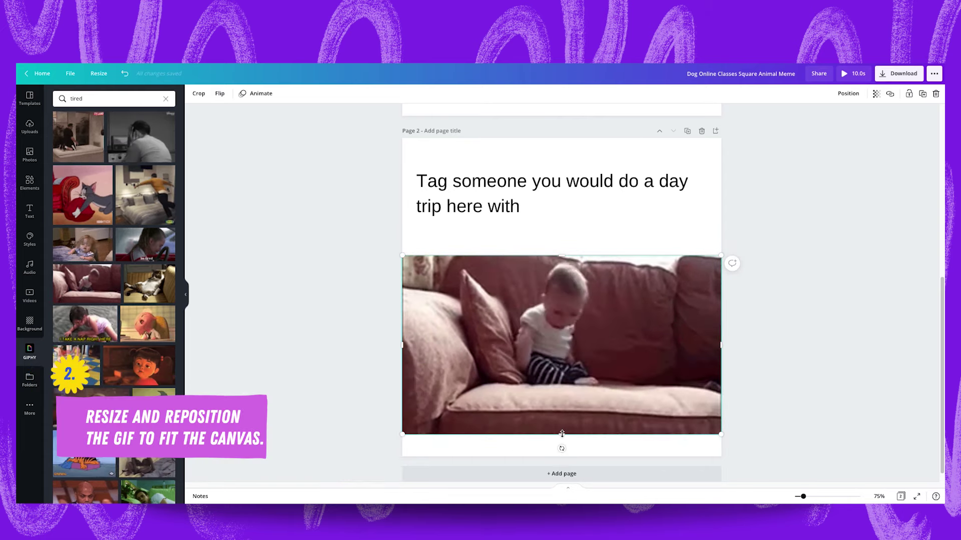
pyautogui.moveTo(561, 435); pyautogui.dragTo(563, 455)
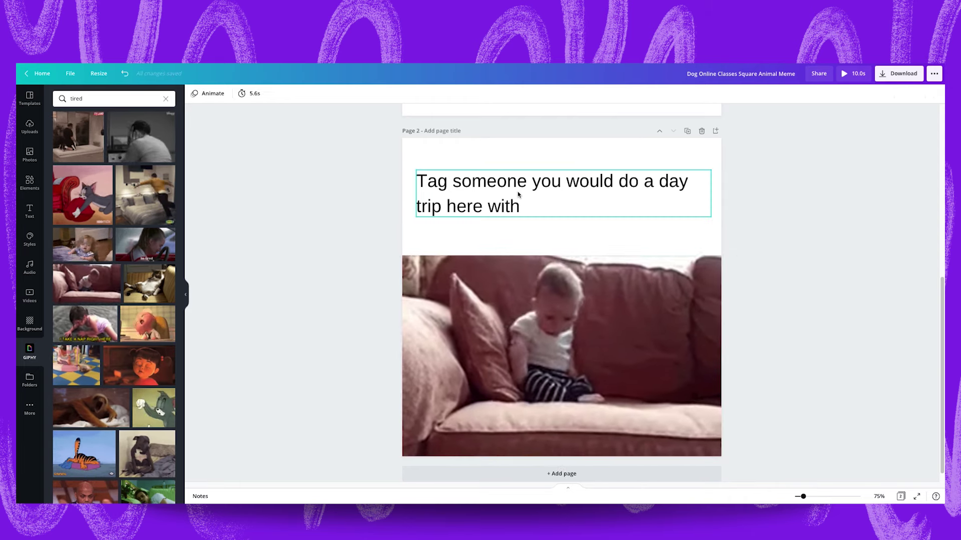
# Retype page 2's caption as 'Me after deciding on a font an hour later'.
pyautogui.doubleClick(517, 197)
pyautogui.write('Me ')
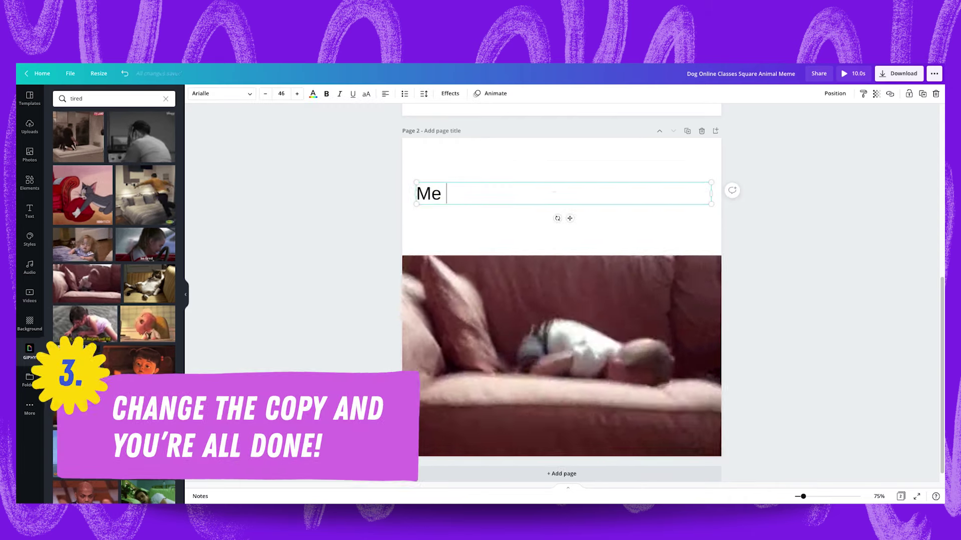
pyautogui.write('after deciding on a font an hour later')
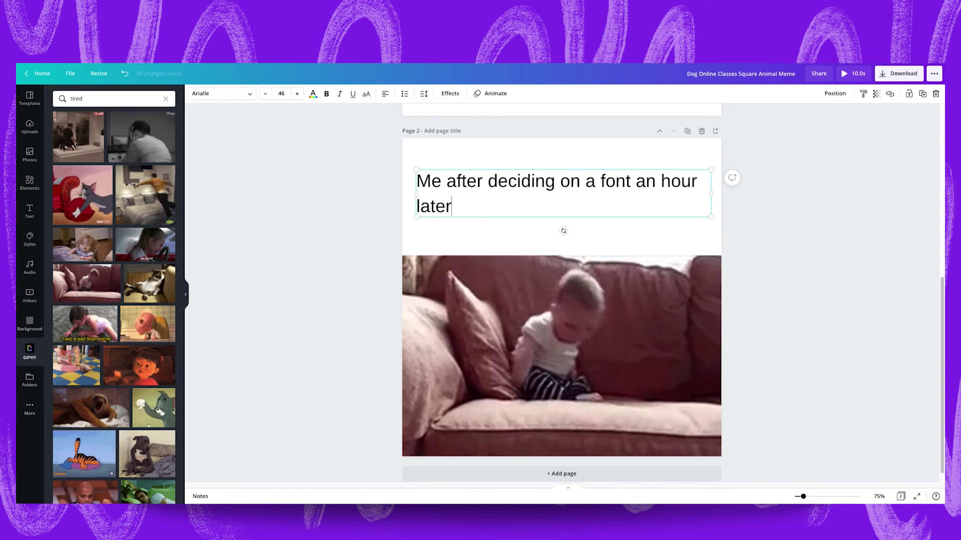
pyautogui.click(487, 341)
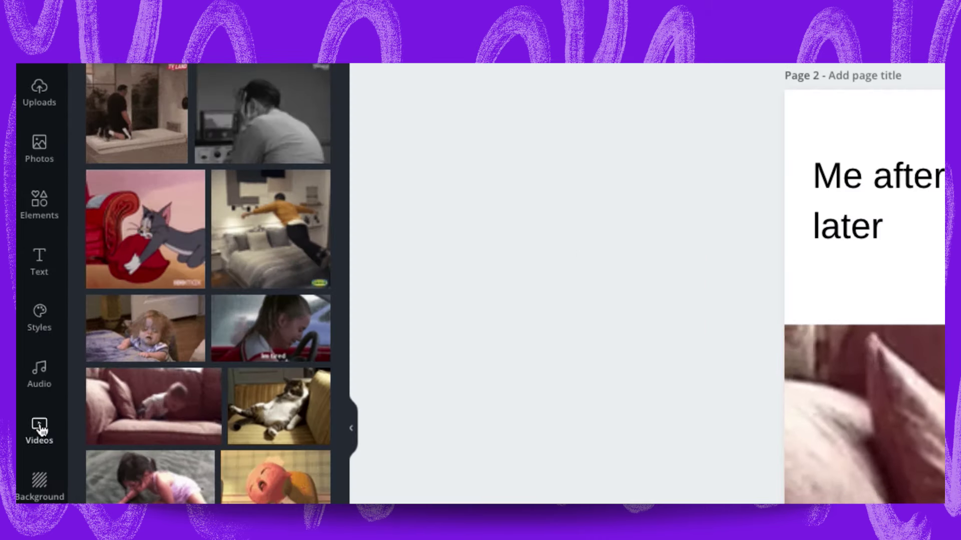
# Switch the side panel to the stock Videos library.
pyautogui.click(30, 294)
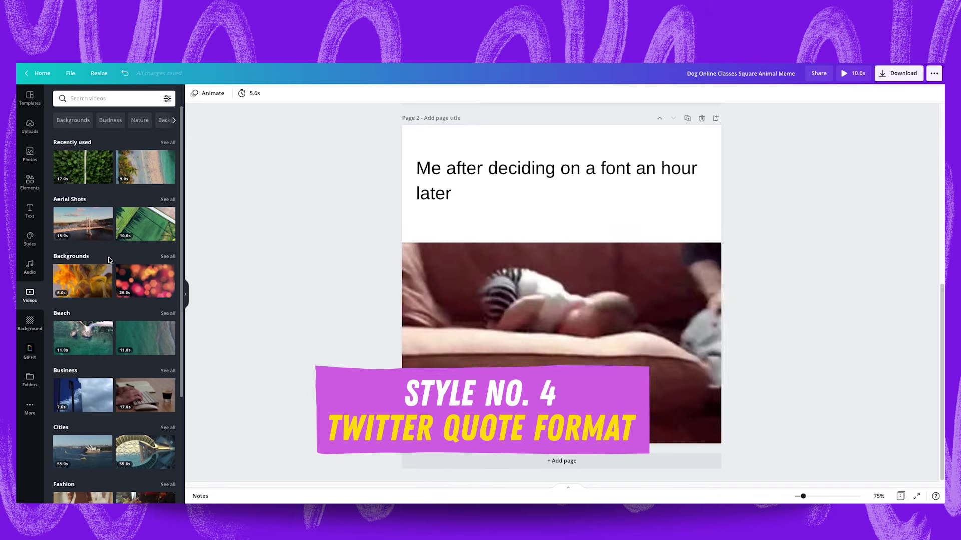
# Duplicate page 2 as page 3, delete its GIF, and move the narrowed caption to mid-page.
pyautogui.click(688, 119)
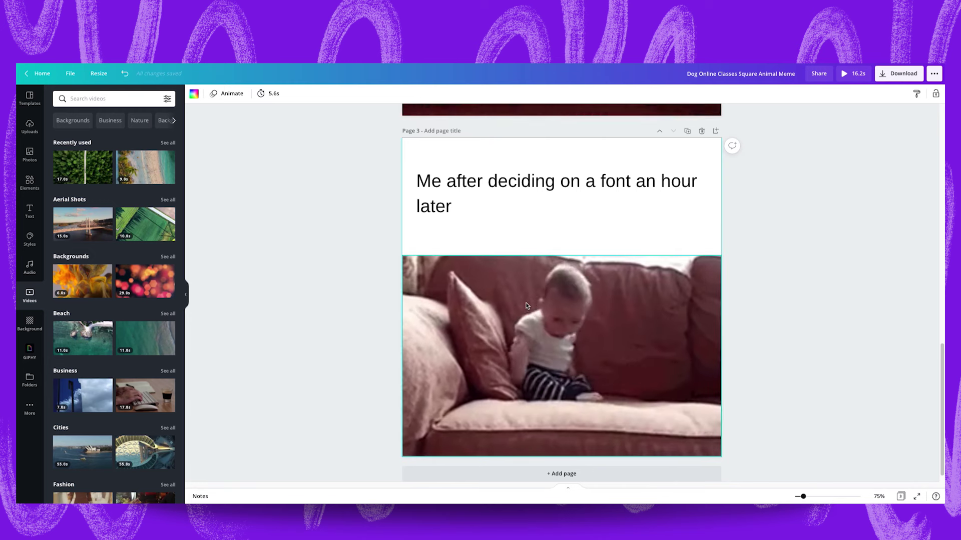
pyautogui.click(525, 303)
pyautogui.press('Delete')
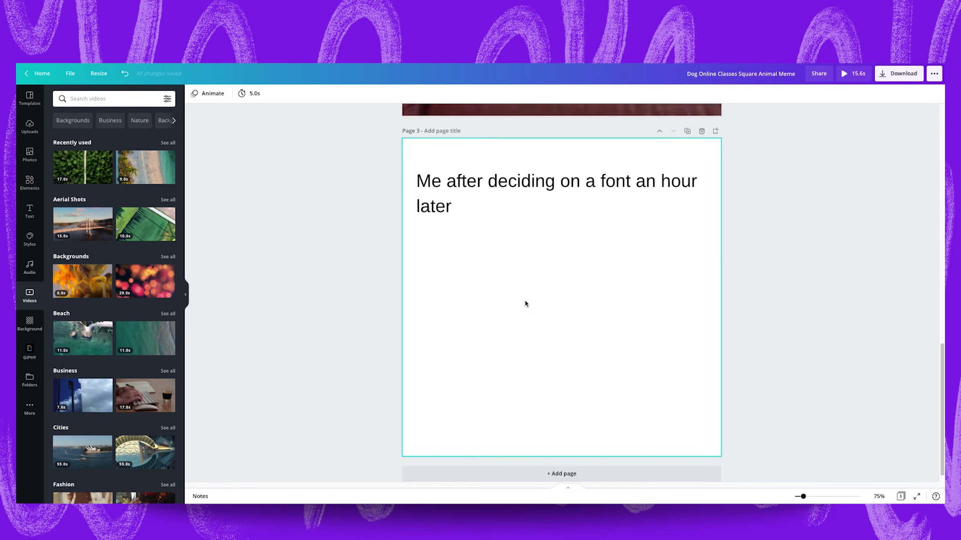
pyautogui.click(501, 190)
pyautogui.moveTo(711, 196); pyautogui.dragTo(614, 196)
pyautogui.moveTo(516, 204); pyautogui.dragTo(540, 315)
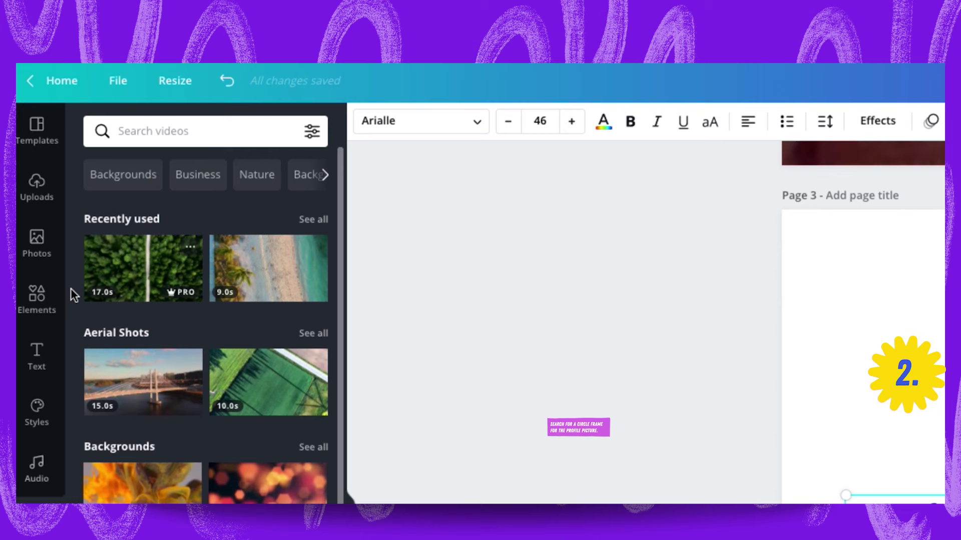
# Add a circle frame from Elements, shrink it small, and place it left above the caption.
pyautogui.click(30, 182)
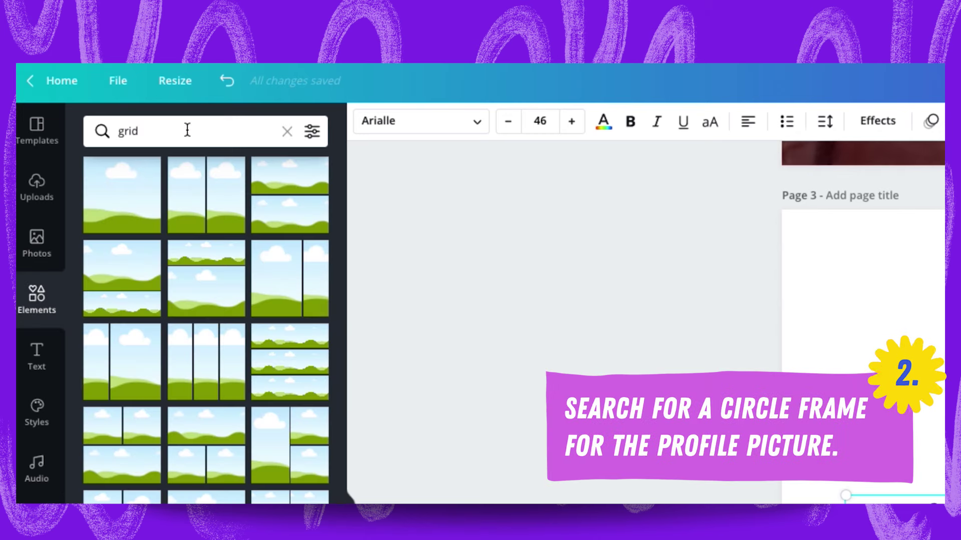
pyautogui.click(192, 129)
pyautogui.click(287, 132)
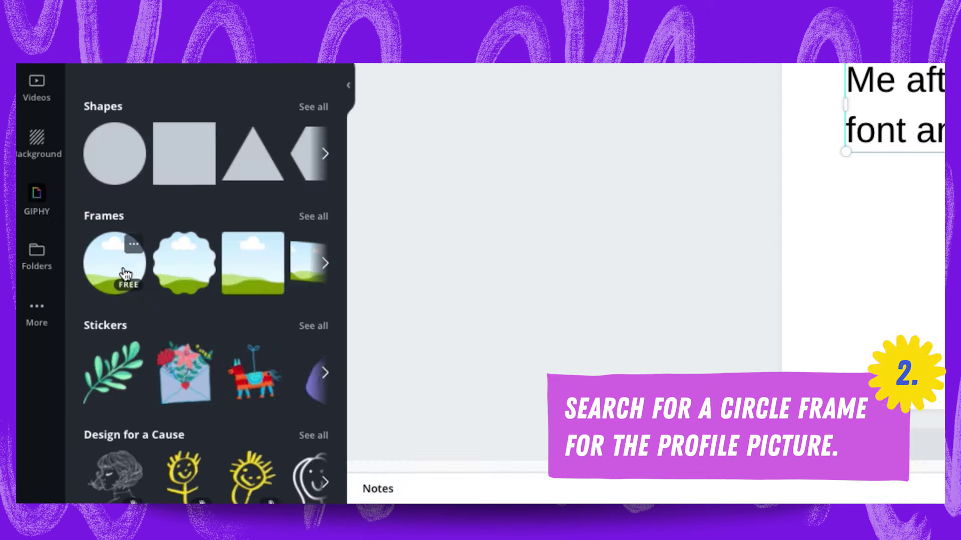
pyautogui.click(96, 273)
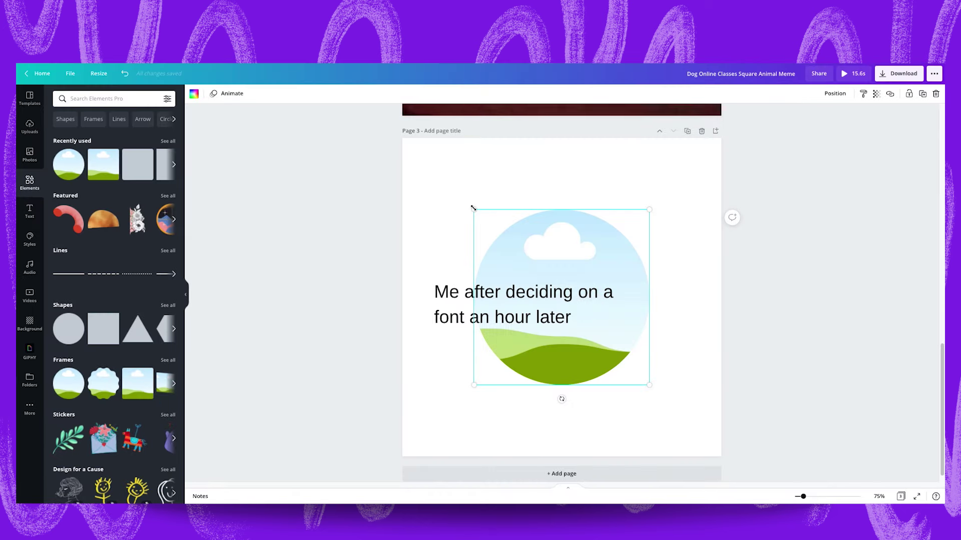
pyautogui.moveTo(476, 210); pyautogui.dragTo(555, 304)
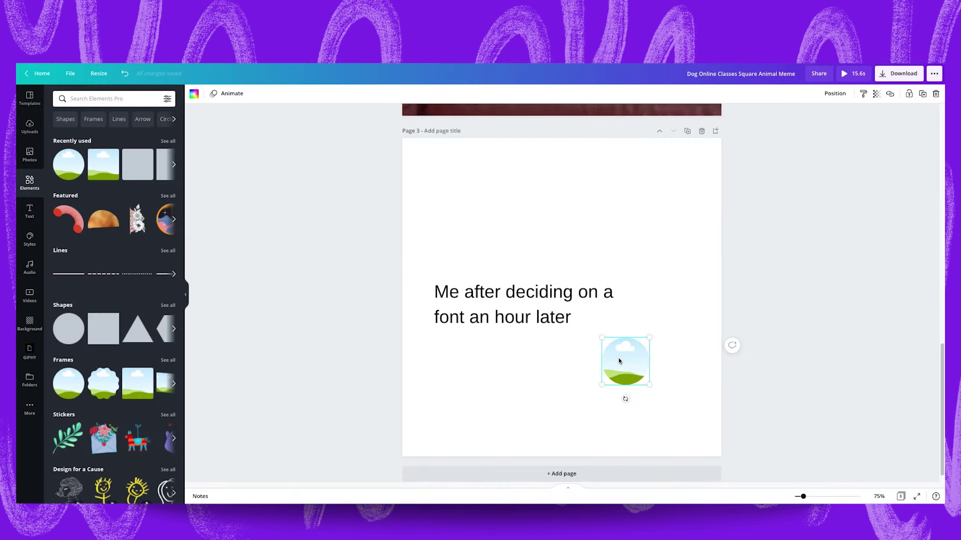
pyautogui.moveTo(619, 361); pyautogui.dragTo(450, 240)
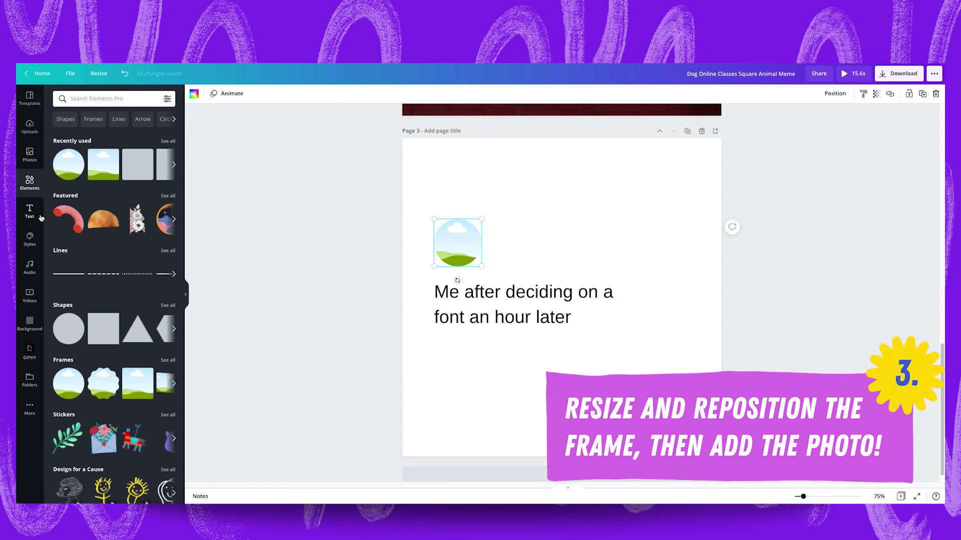
# Drop a 'selfie' stock photo into the circle frame, enlarging and repositioning it inside the crop.
pyautogui.click(30, 155)
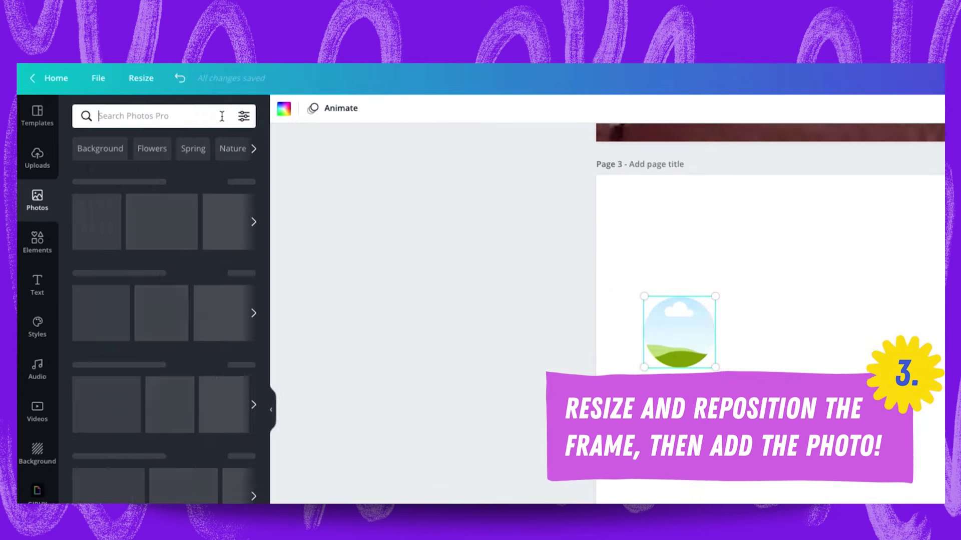
pyautogui.write('s')
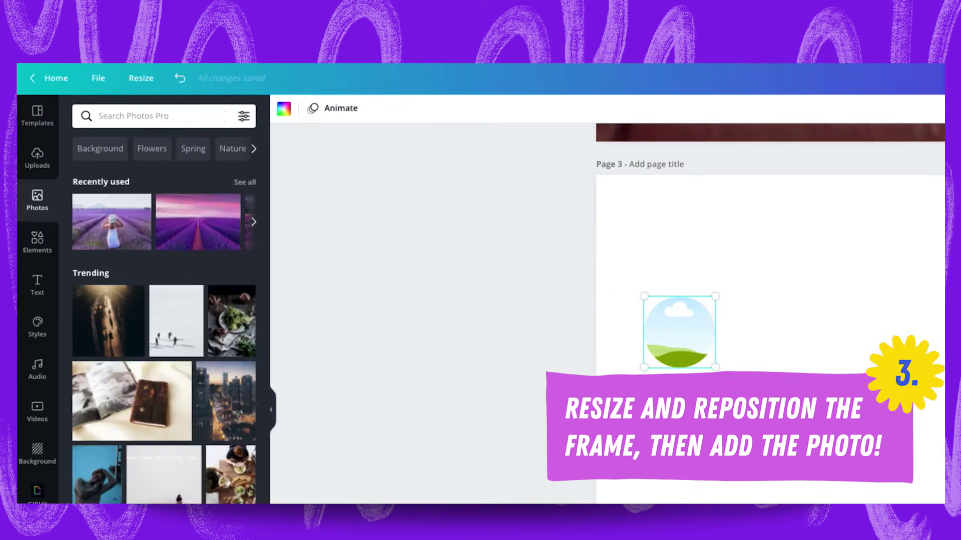
pyautogui.write('elfie')
pyautogui.press('Return')
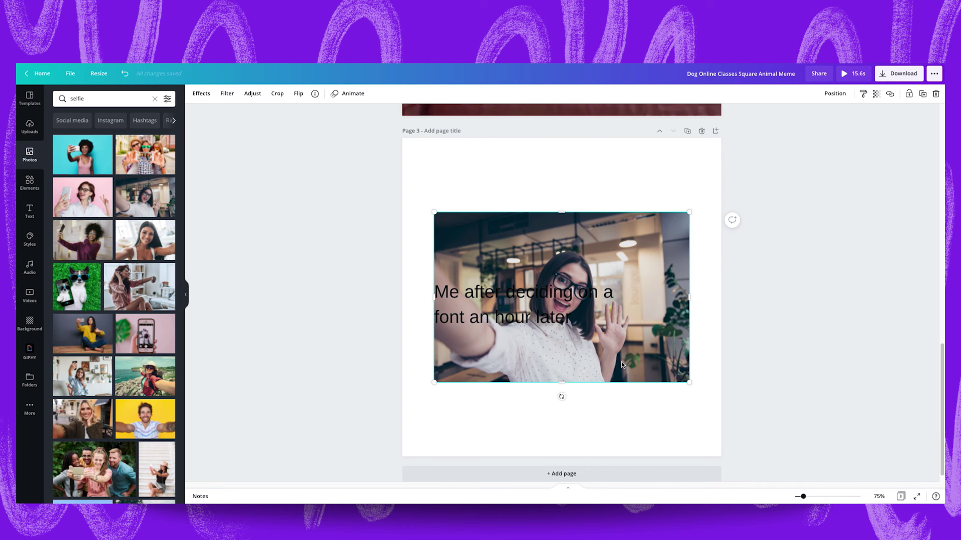
pyautogui.moveTo(860, 482); pyautogui.dragTo(700, 367)
pyautogui.moveTo(471, 266); pyautogui.dragTo(461, 252)
pyautogui.doubleClick(460, 252)
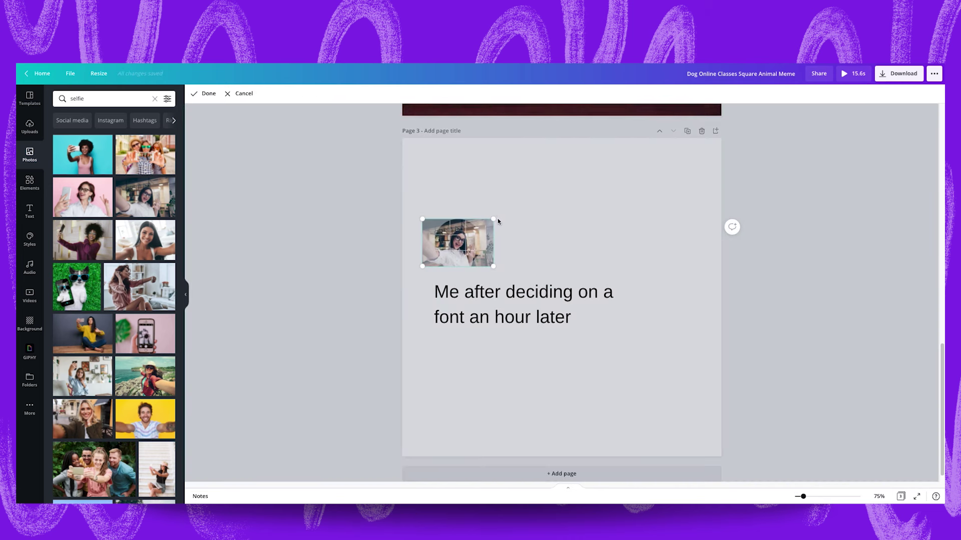
pyautogui.moveTo(497, 218); pyautogui.dragTo(500, 210)
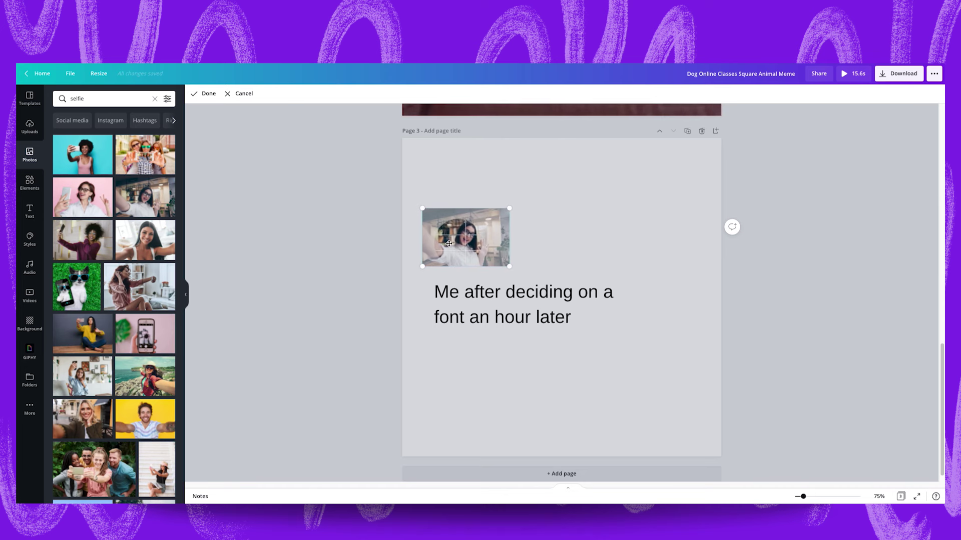
pyautogui.moveTo(443, 246); pyautogui.dragTo(438, 248)
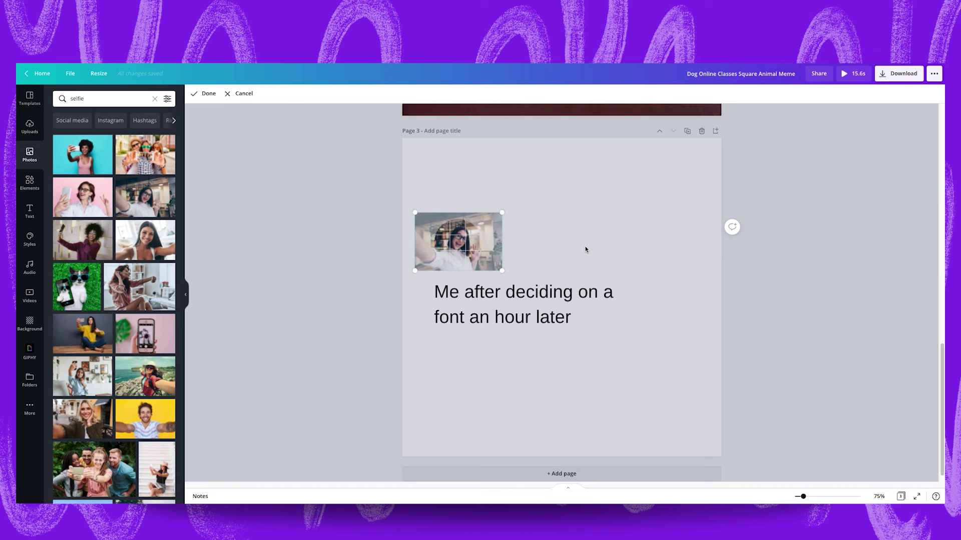
pyautogui.click(585, 249)
# Duplicate the caption, shrink the copy, align it beside the profile photo, and select its text.
pyautogui.click(544, 303)
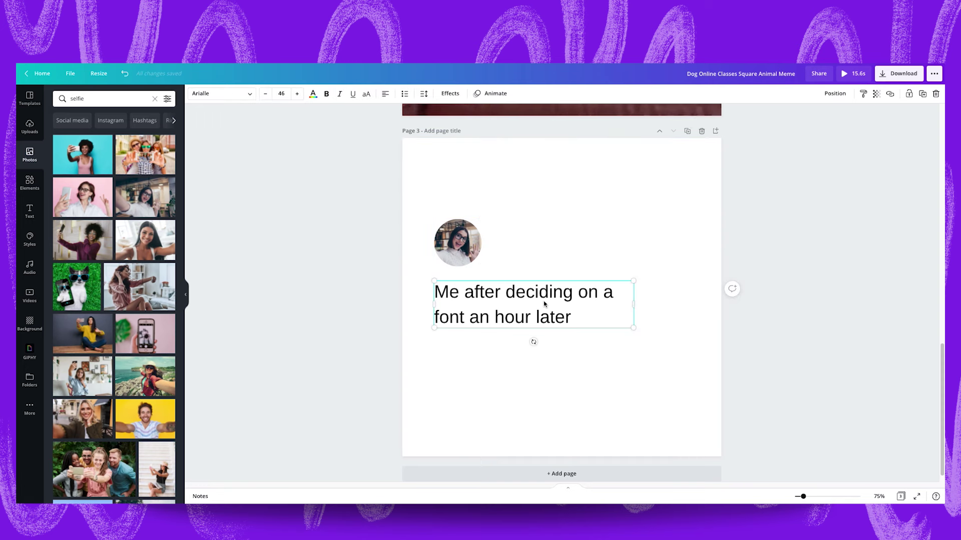
pyautogui.moveTo(544, 301); pyautogui.dragTo(573, 223)
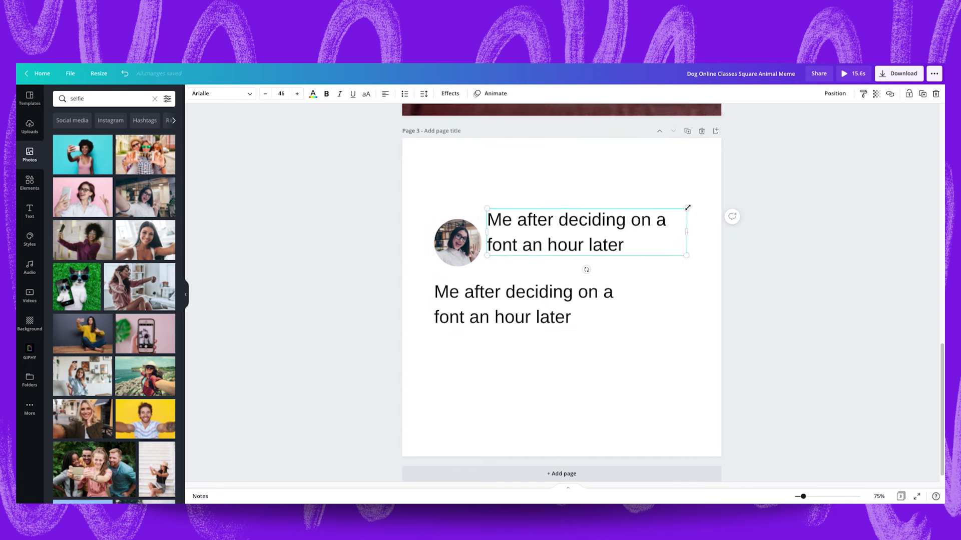
pyautogui.moveTo(689, 207); pyautogui.dragTo(624, 225)
pyautogui.moveTo(580, 252); pyautogui.dragTo(559, 237)
pyautogui.click(614, 269)
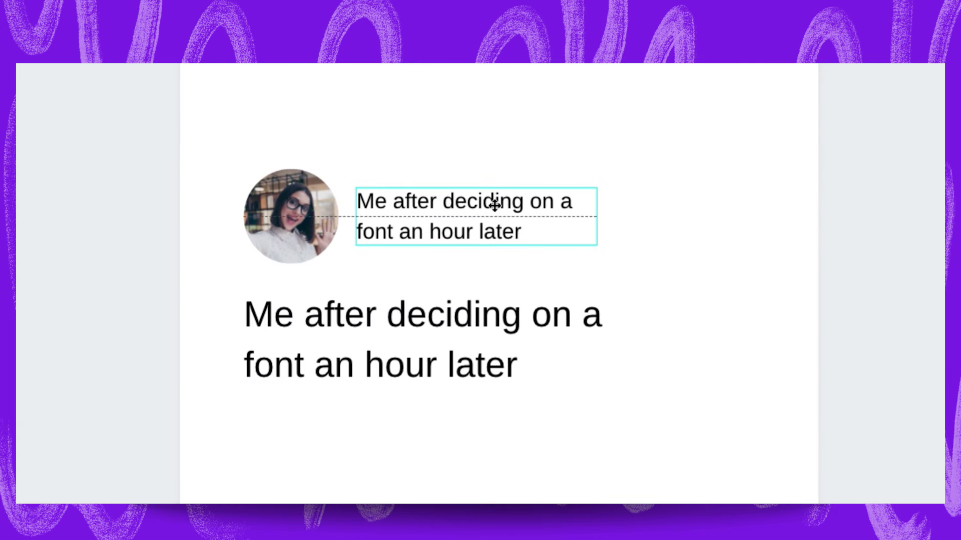
pyautogui.moveTo(494, 205); pyautogui.dragTo(497, 205)
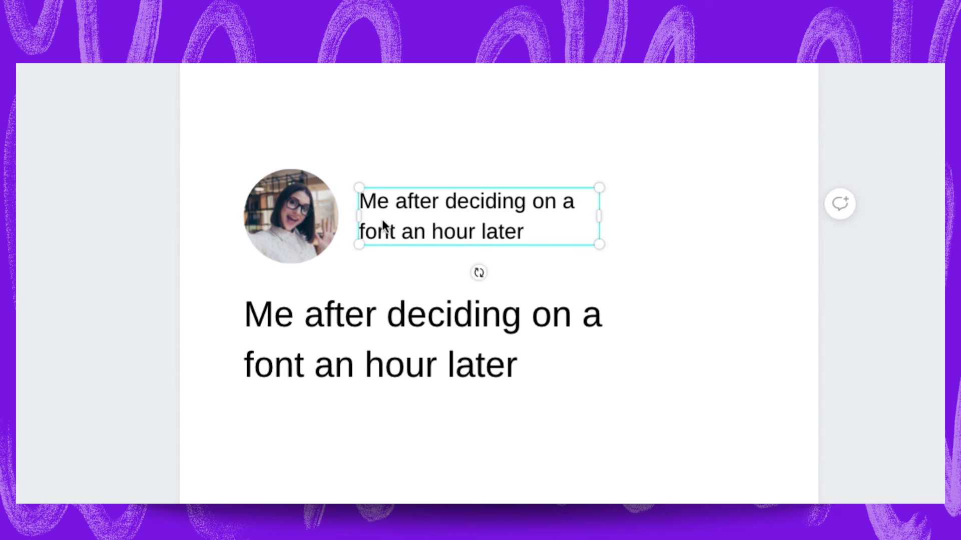
pyautogui.moveTo(542, 232); pyautogui.dragTo(375, 213)
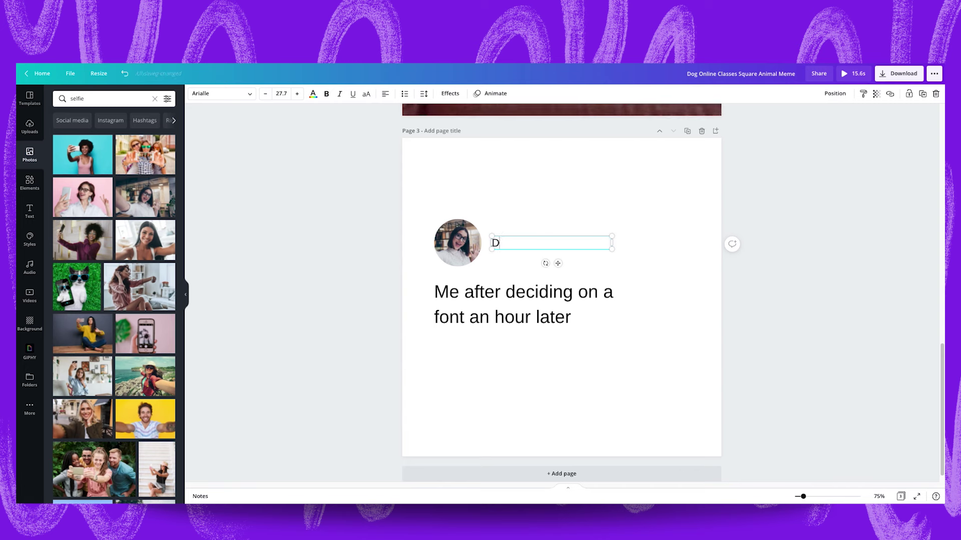
pyautogui.write('DisplayName')
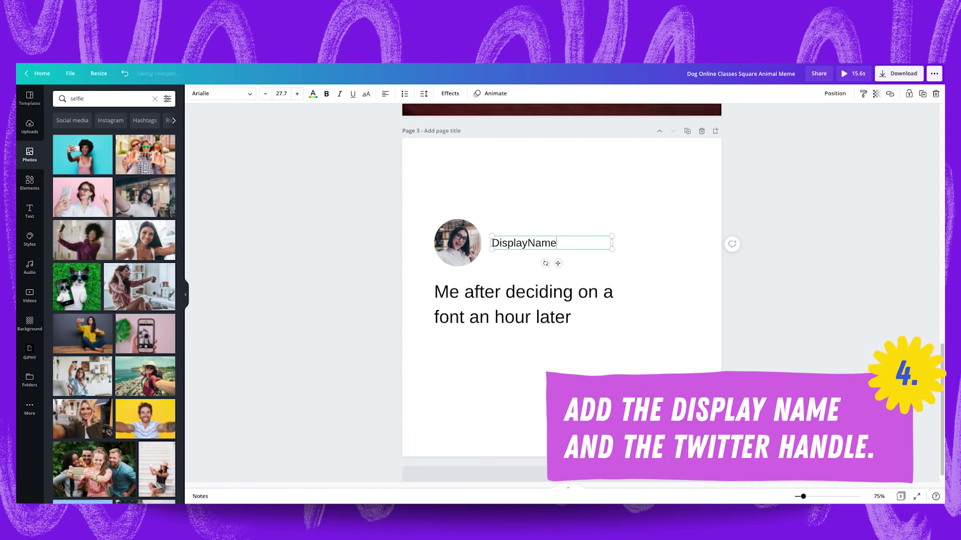
pyautogui.click(670, 272)
pyautogui.click(553, 250)
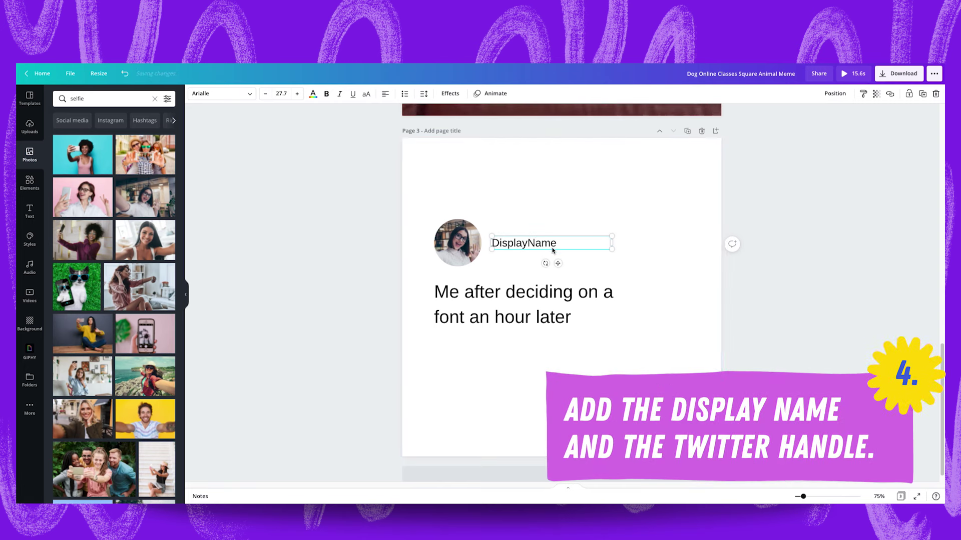
pyautogui.keyDown('alt'); pyautogui.moveTo(553, 250); pyautogui.dragTo(537, 254); pyautogui.keyUp('alt')
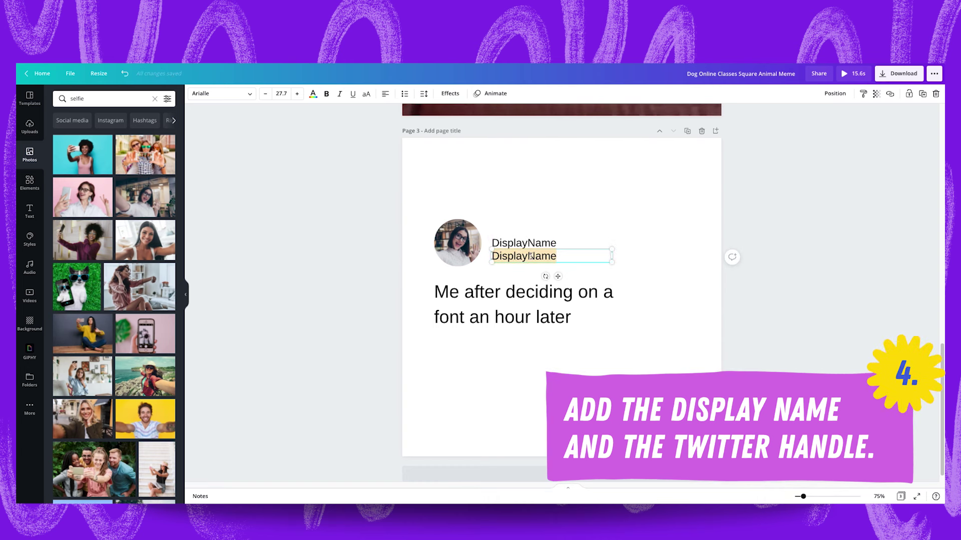
pyautogui.write('@Username')
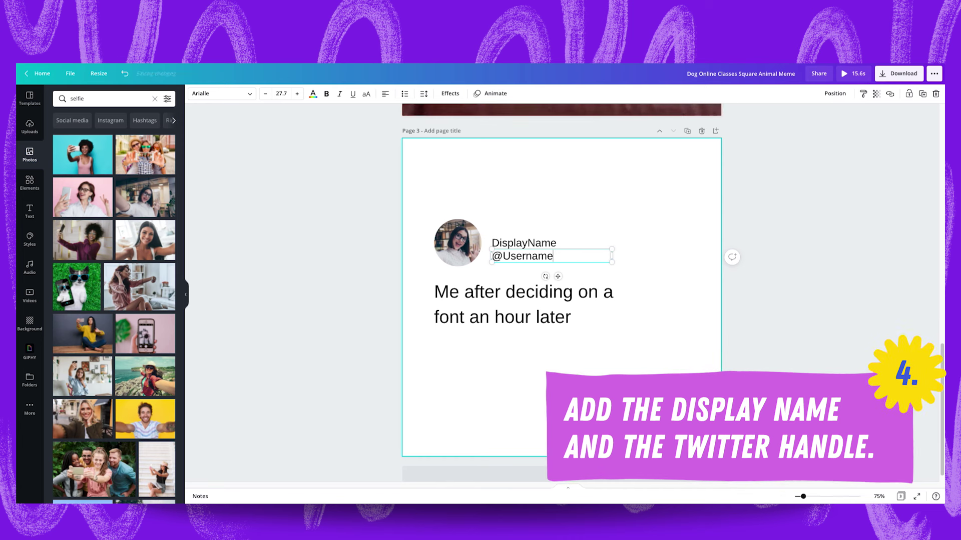
pyautogui.click(649, 269)
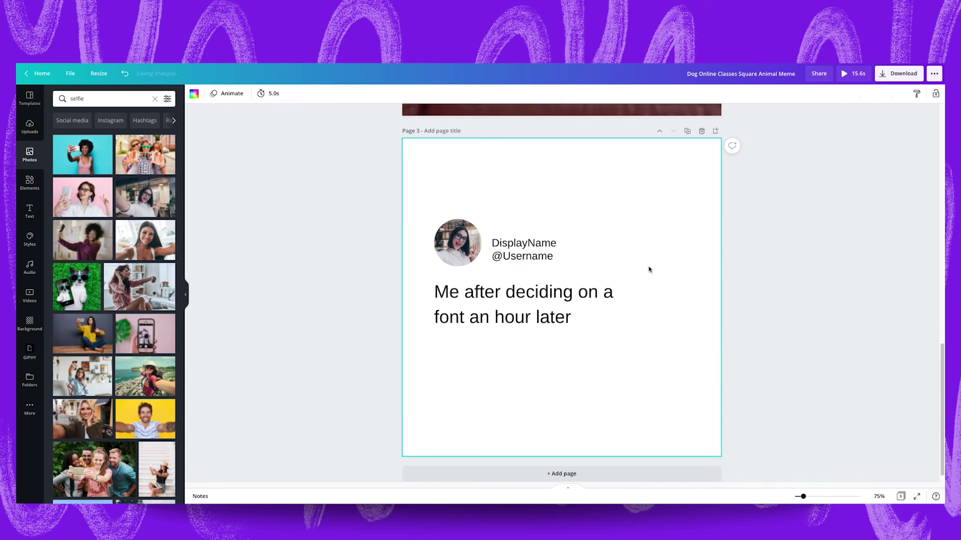
pyautogui.click(519, 243)
pyautogui.keyDown('shift'); pyautogui.click(520, 252); pyautogui.keyUp('shift')
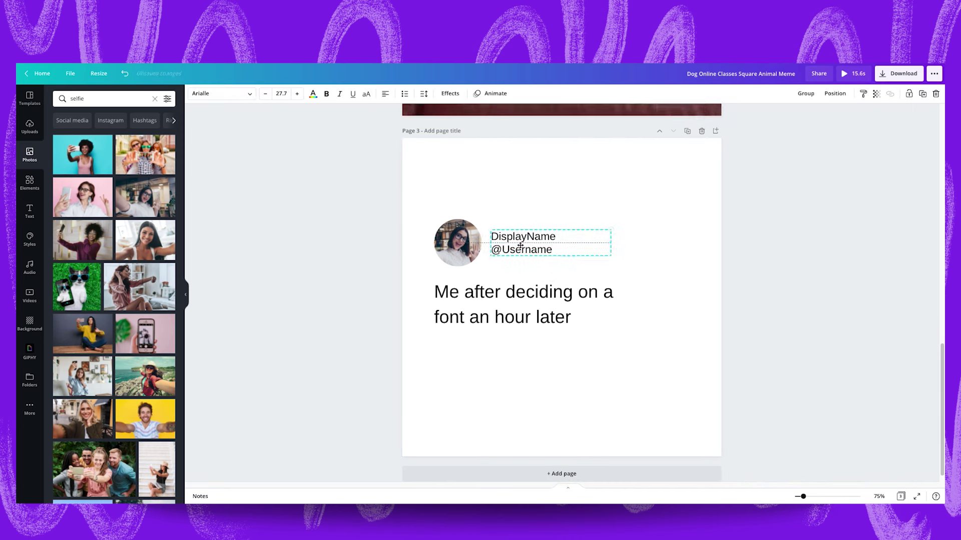
pyautogui.click(563, 265)
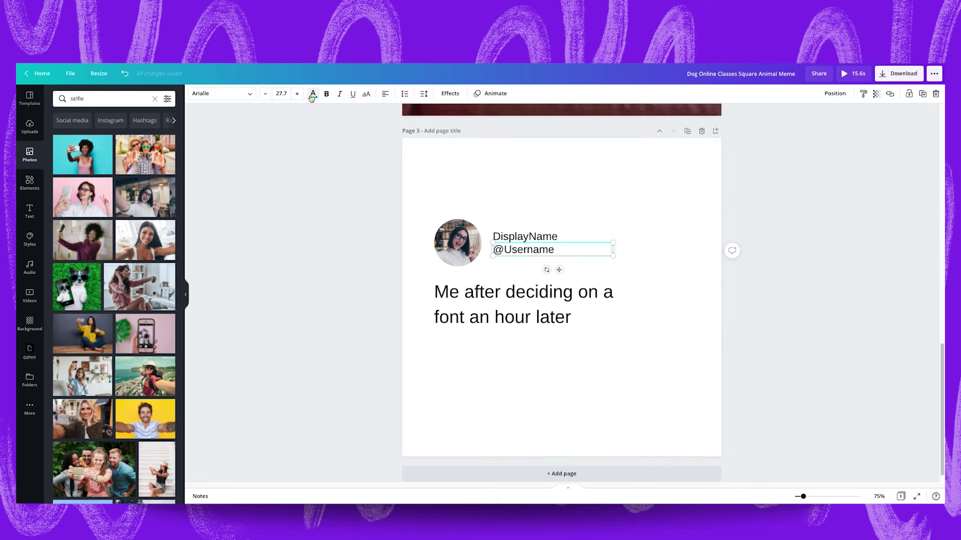
pyautogui.click(313, 94)
pyautogui.scroll(-5, 153, 311)
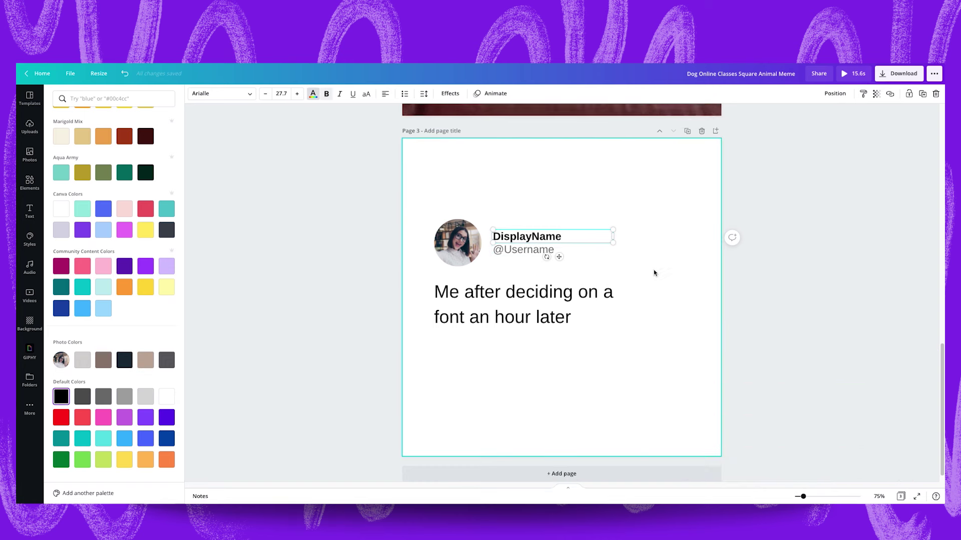
# Replace the main caption with the quote starting 'I was today years old when I realised Canva auto-saves'.
pyautogui.click(613, 292)
pyautogui.press('Return')
pyautogui.press('BackSpace')
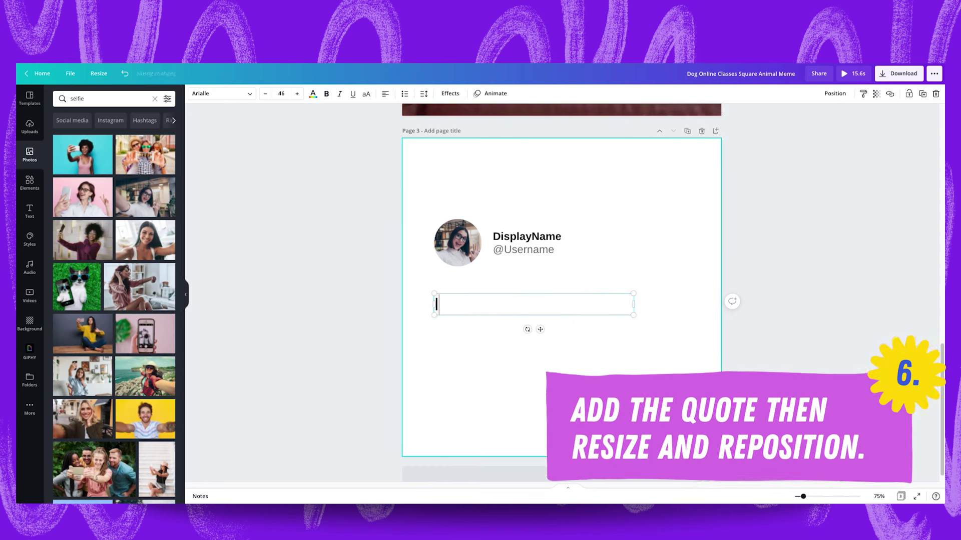
pyautogui.write('I was today years old when ')
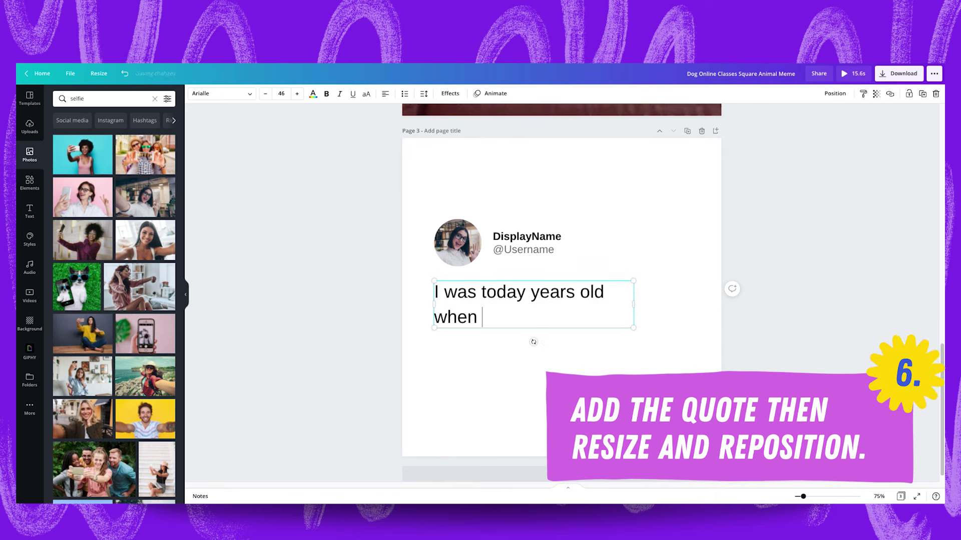
pyautogui.write('I realised Canva auto-saves')
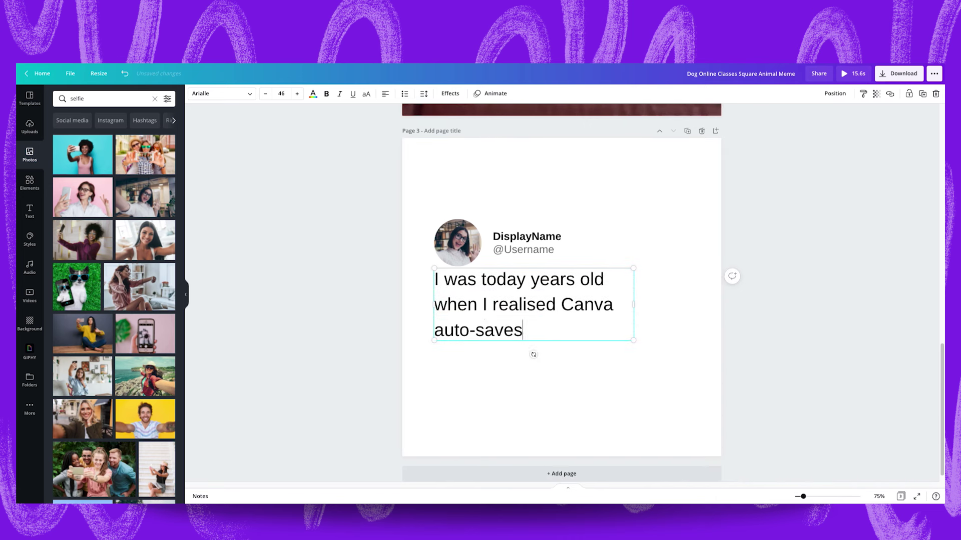
pyautogui.write(" and I don't need to anxiously c")
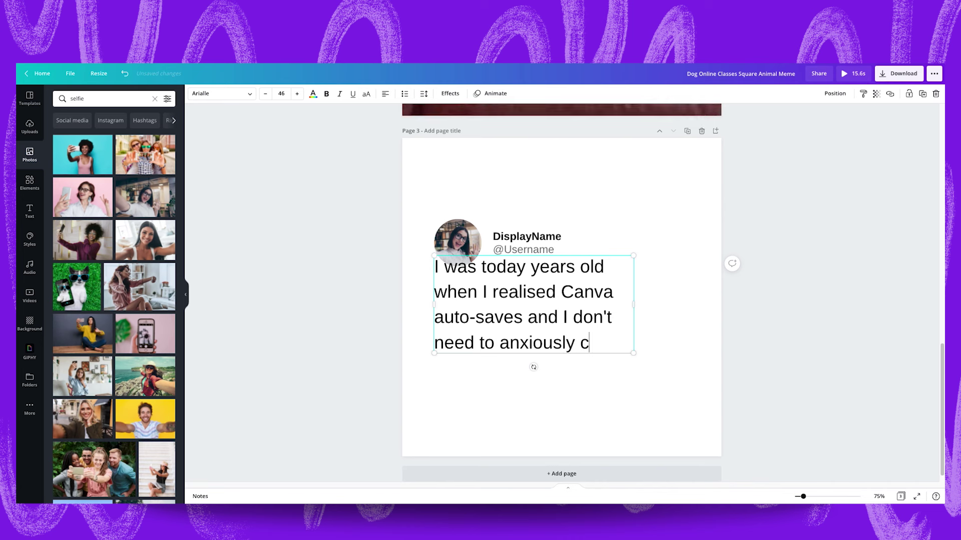
pyautogui.write("lick 'Save' every 3 minutes.")
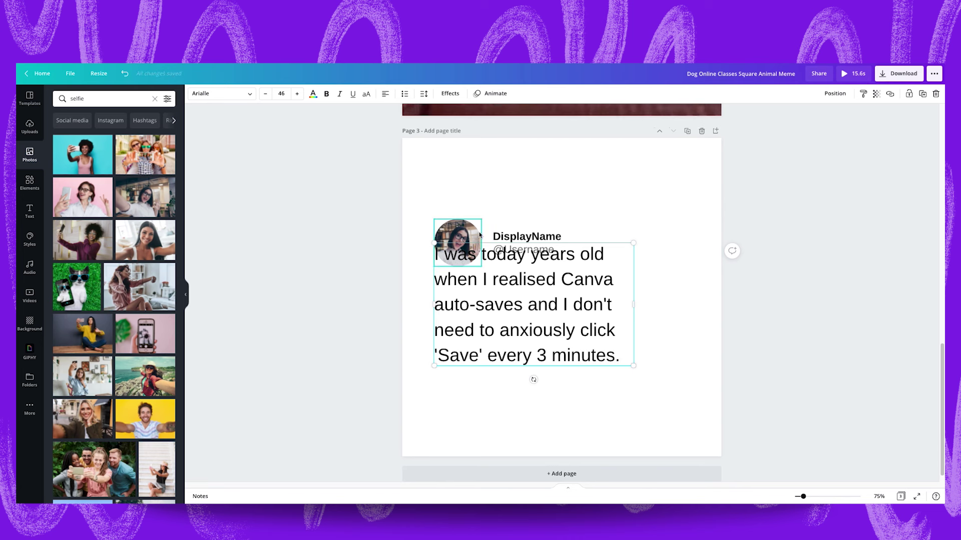
# Widen the quote, reduce it to font size 39, and align it below the photo and name.
pyautogui.moveTo(641, 304); pyautogui.dragTo(692, 313)
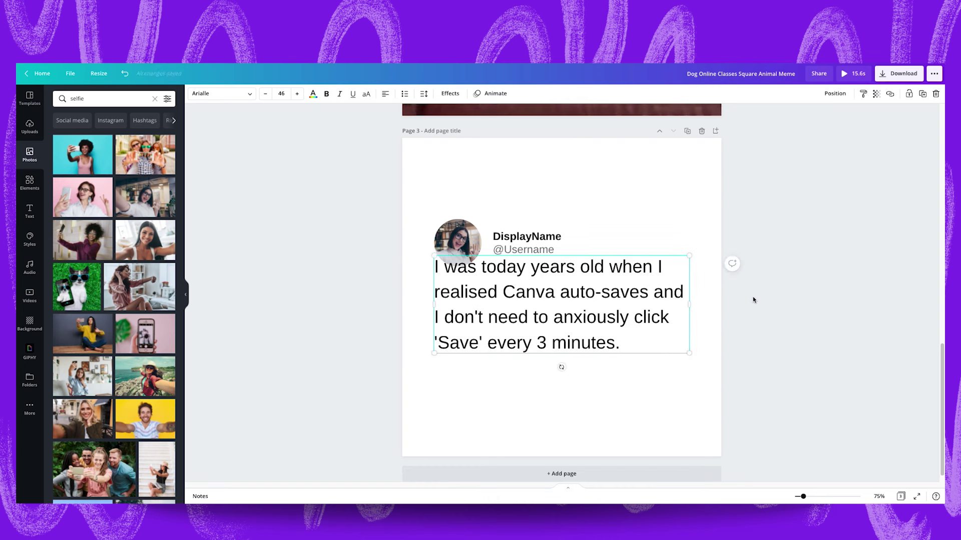
pyautogui.moveTo(548, 290); pyautogui.dragTo(548, 309)
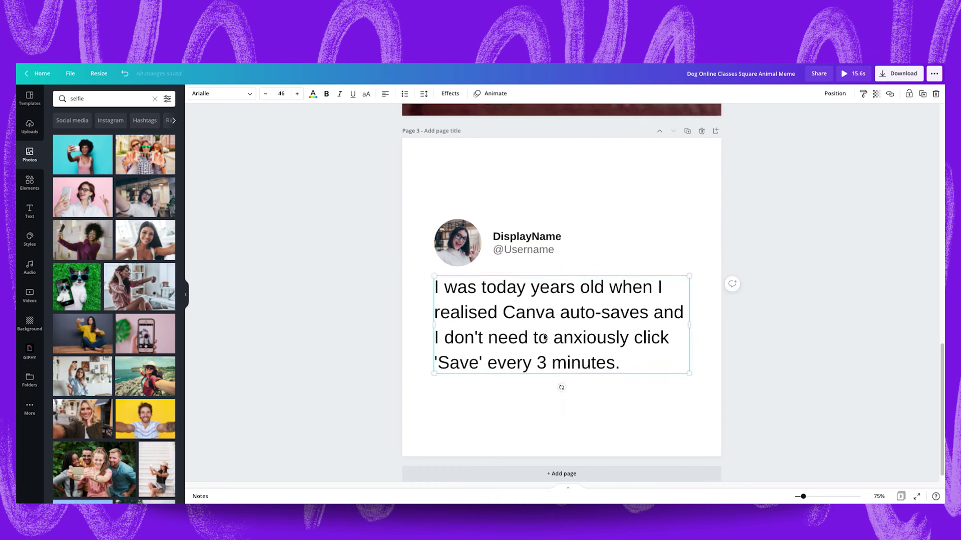
pyautogui.click(266, 93)
pyautogui.click(265, 94)
pyautogui.click(265, 94)
pyautogui.click(266, 93)
pyautogui.click(265, 93)
pyautogui.click(266, 94)
pyautogui.click(266, 94)
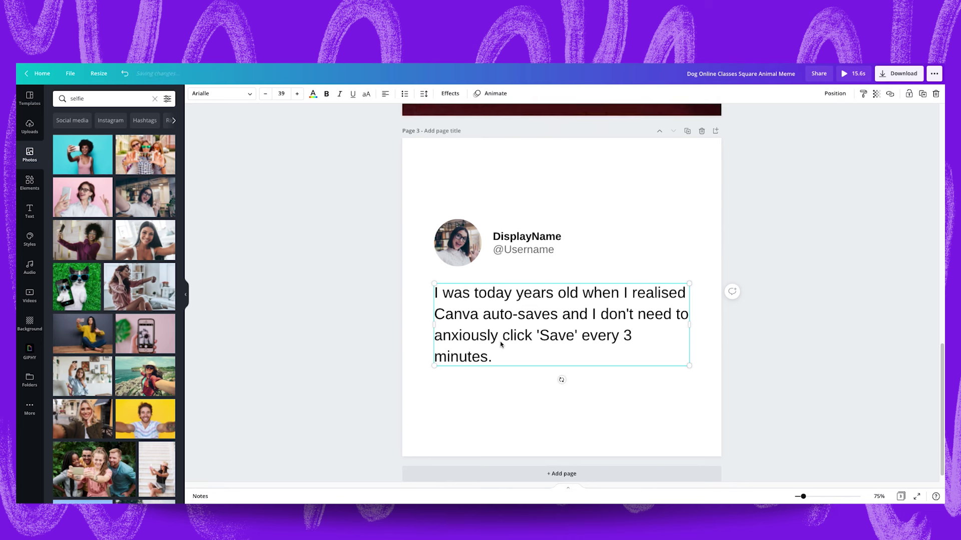
pyautogui.moveTo(500, 344); pyautogui.dragTo(501, 337)
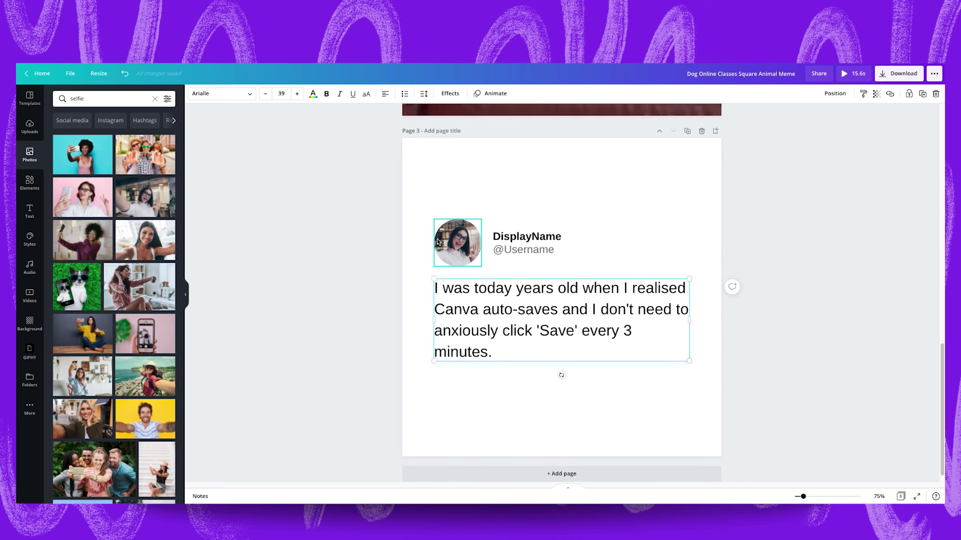
pyautogui.moveTo(449, 299); pyautogui.dragTo(455, 297)
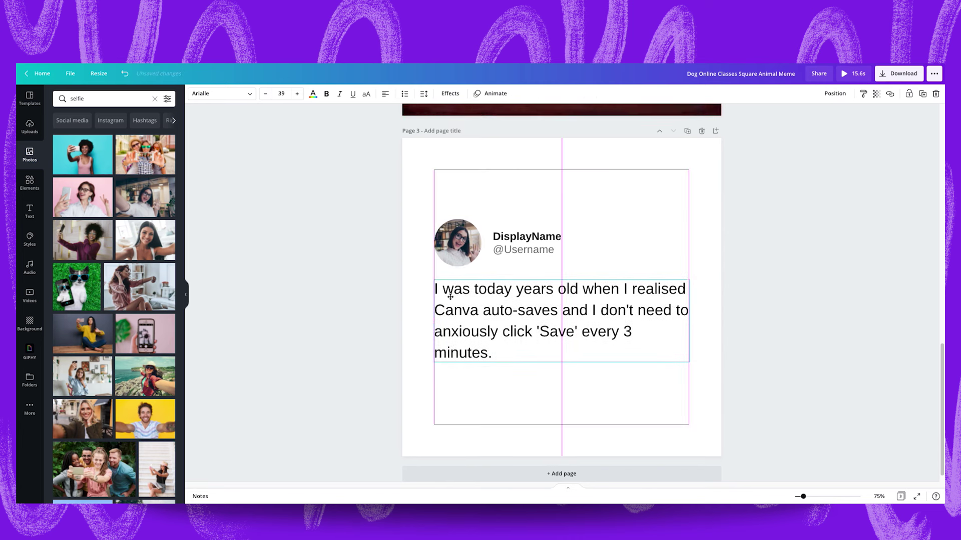
pyautogui.moveTo(450, 297); pyautogui.dragTo(450, 297)
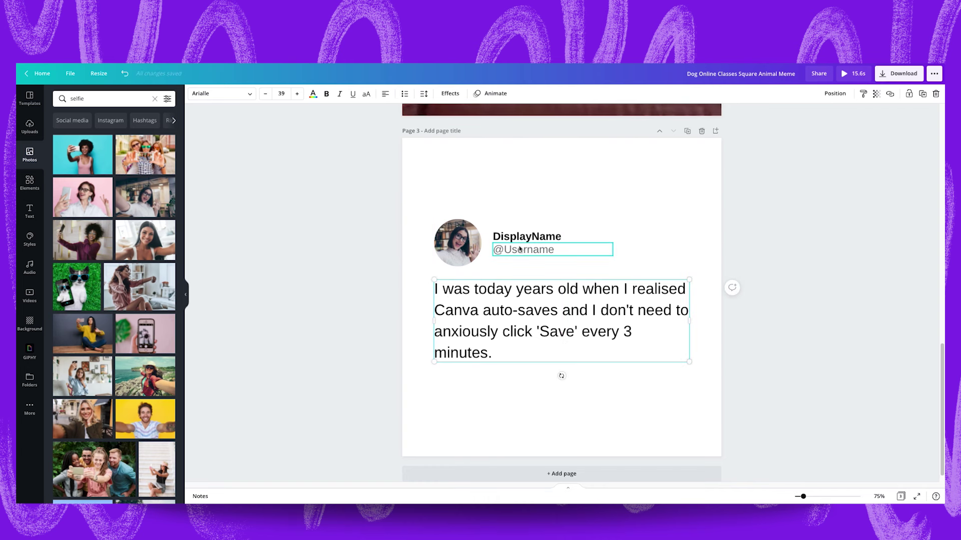